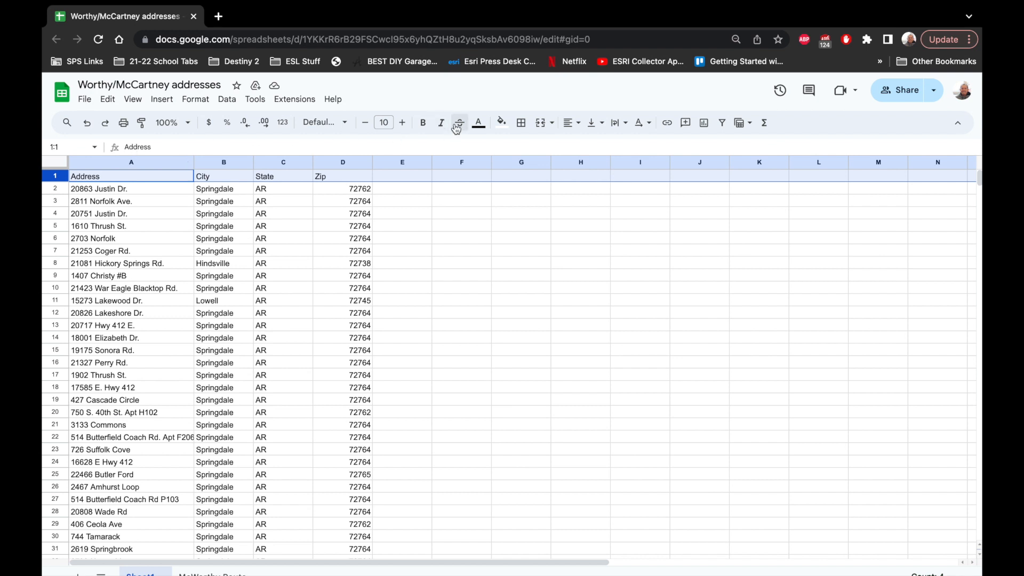
- Bold the spreadsheet's header row and look at the available download formats
click(424, 126)
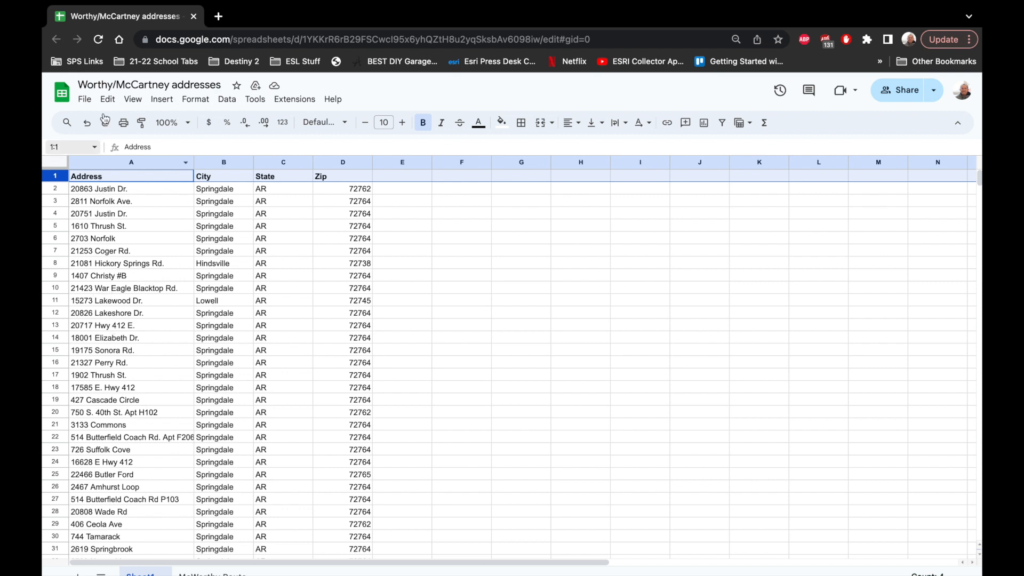
click(87, 102)
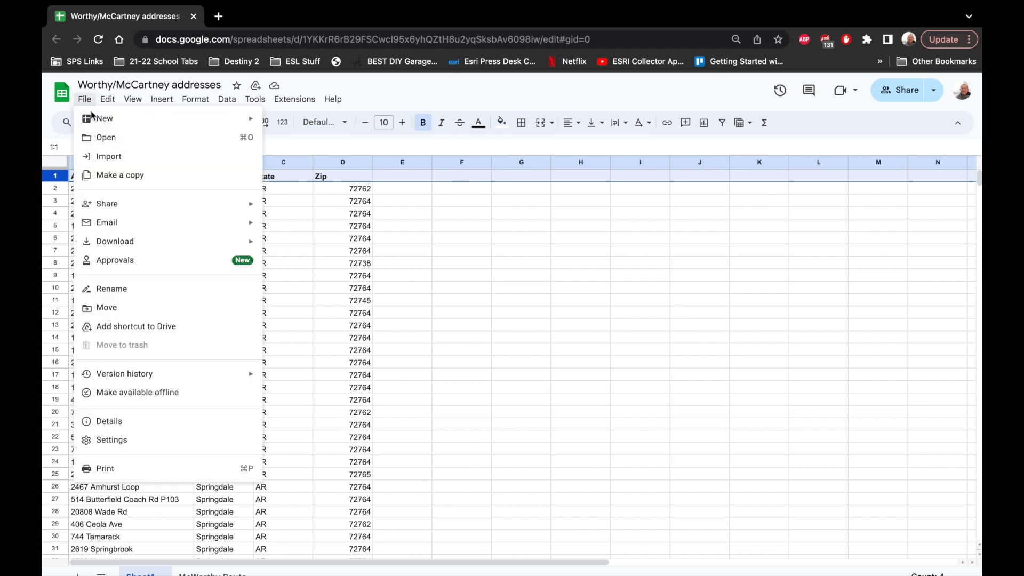
mouse_move(144, 244)
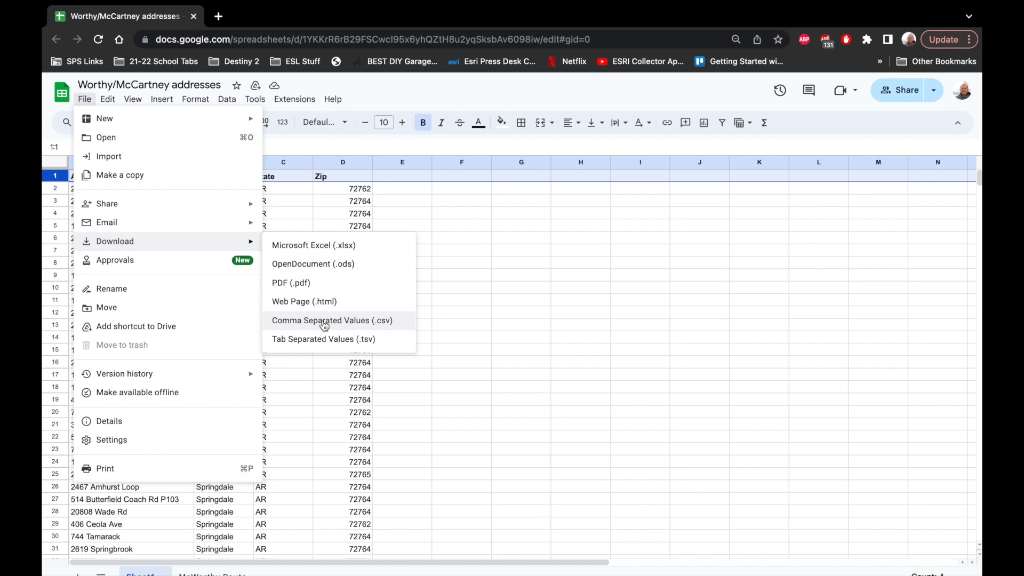
- Rename the spreadsheet file as "Route Tutorial Layer"
click(171, 89)
double_click(169, 85)
click(168, 85)
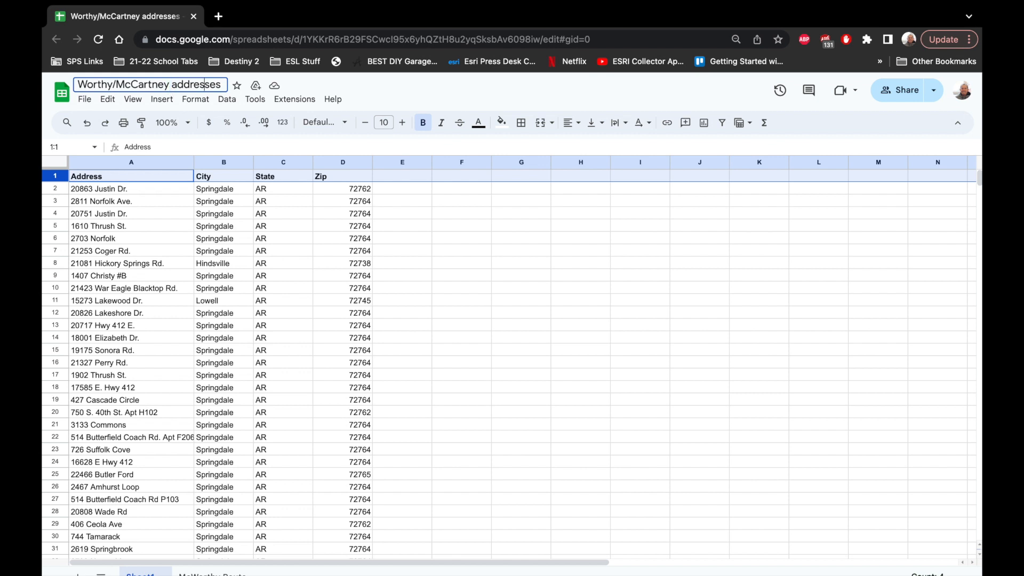
key(BackSpace)
key(BackSpace)
key(BackSpace)
key(BackSpace)
key(BackSpace)
key(BackSpace)
key(BackSpace)
key(BackSpace)
key(BackSpace)
key(BackSpace)
key(BackSpace)
key(BackSpace)
key(BackSpace)
key(BackSpace)
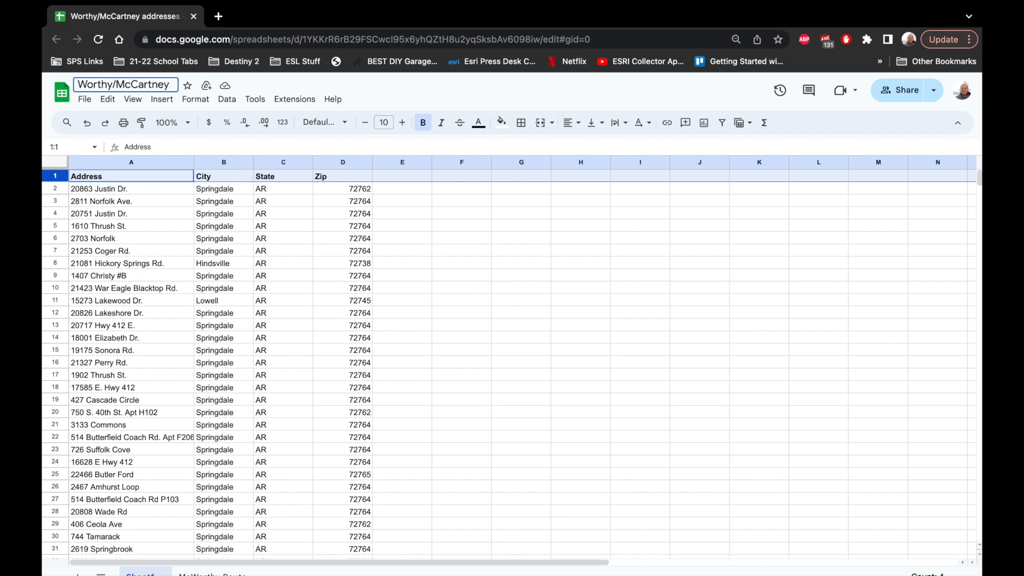
key(BackSpace)
key(BackSpace)
key(BackSpace)
key(BackSpace)
key(BackSpace)
key(BackSpace)
key(BackSpace)
key(BackSpace)
key(BackSpace)
key(BackSpace)
key(BackSpace)
key(BackSpace)
text(Route Tiut)
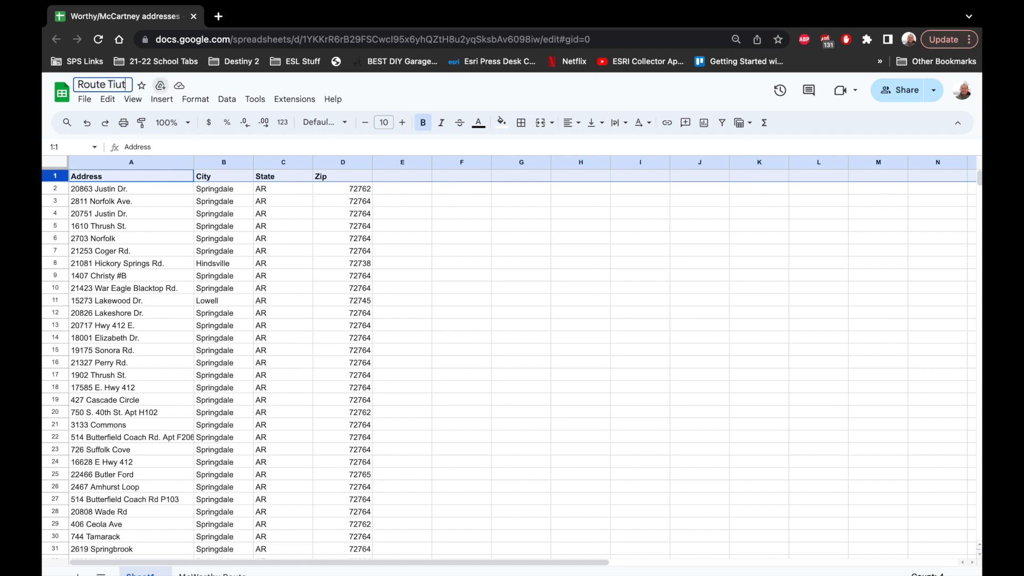
key(BackSpace)
key(BackSpace)
key(BackSpace)
text(utorial Layer)
click(187, 226)
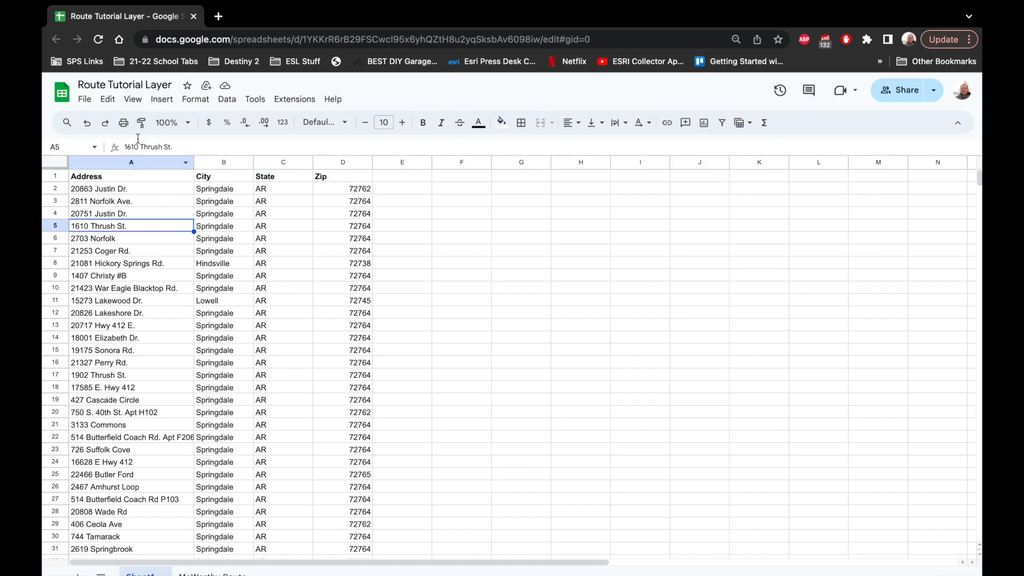
- Download the current address sheet as a Comma Separated Values (.csv) file
click(84, 100)
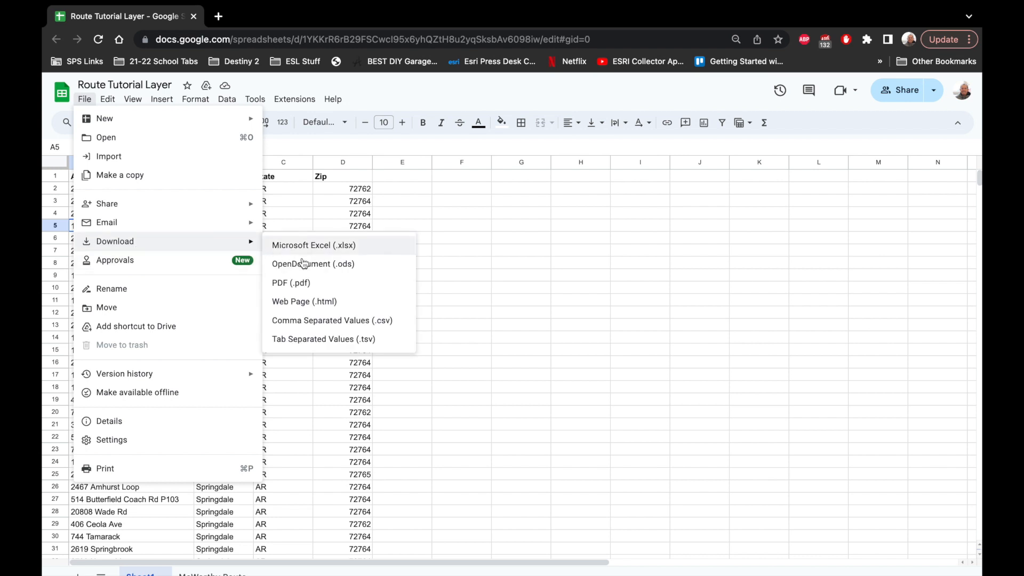
click(324, 319)
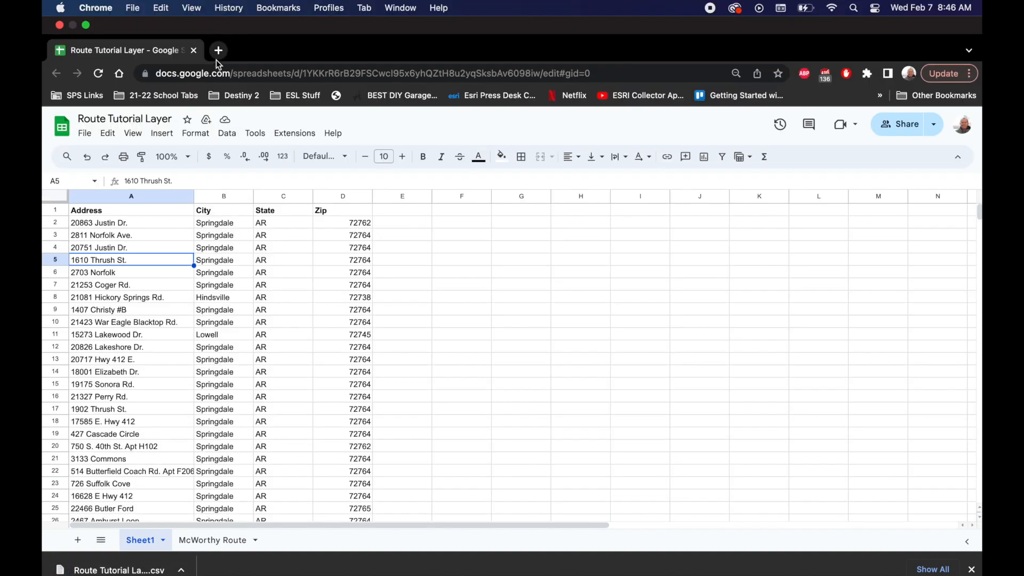
- Search the web for "arcgis online" in a new browser tab and open the ArcGIS Online site
click(218, 50)
text(ar)
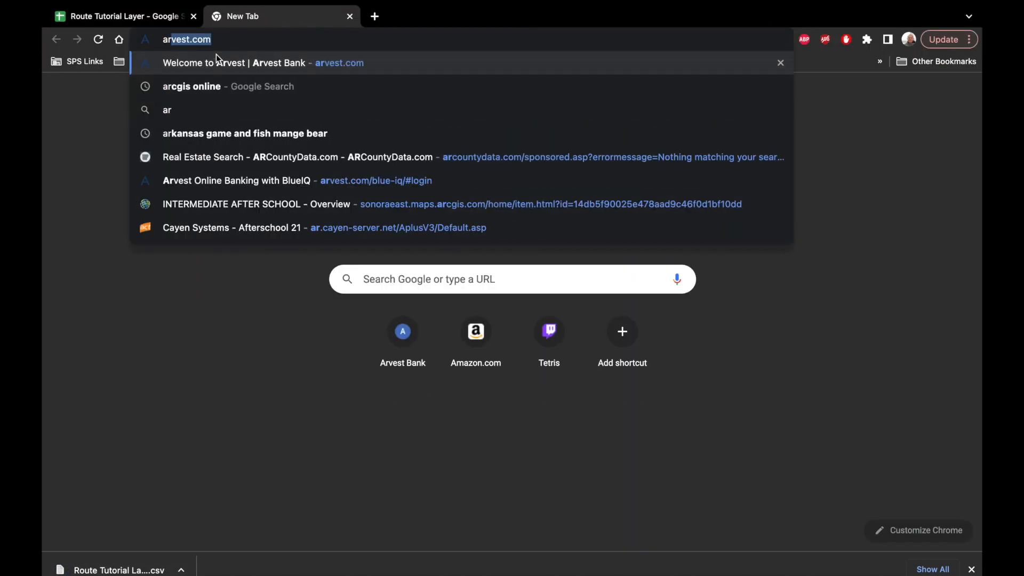
text(cgis)
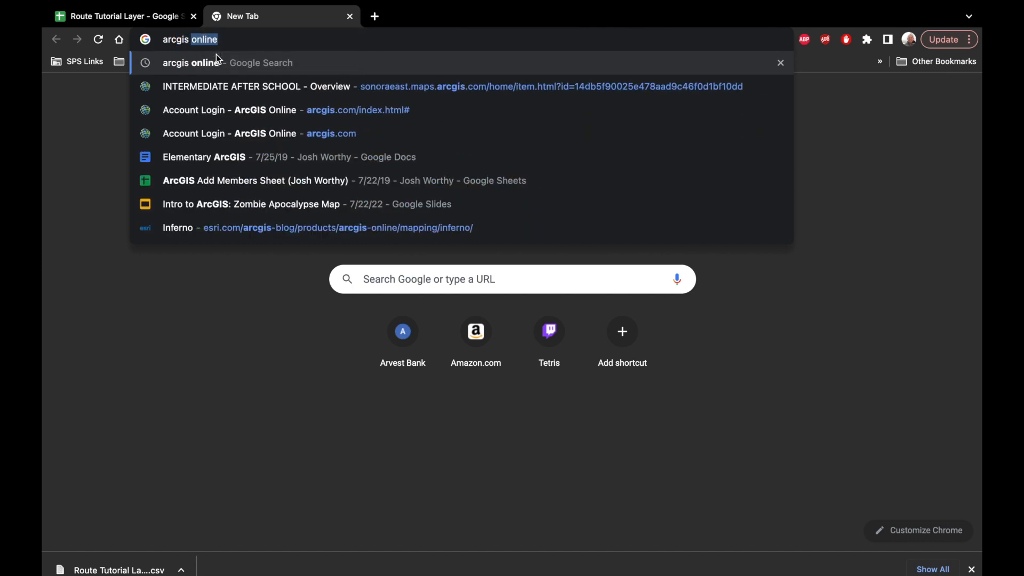
key(Return)
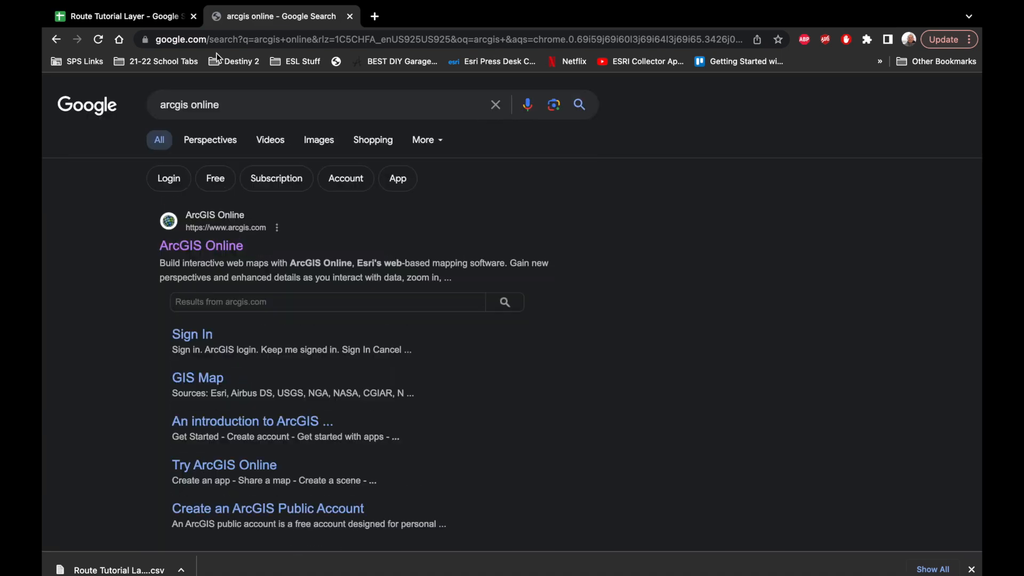
click(216, 257)
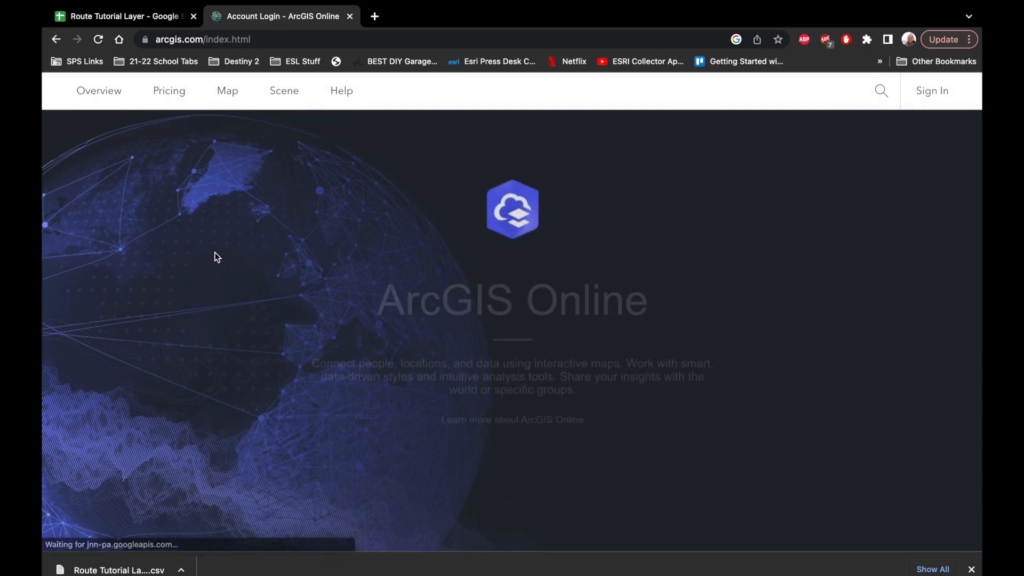
- Sign in to ArcGIS Online with the saved account credentials and dismiss the licenses notice
click(498, 452)
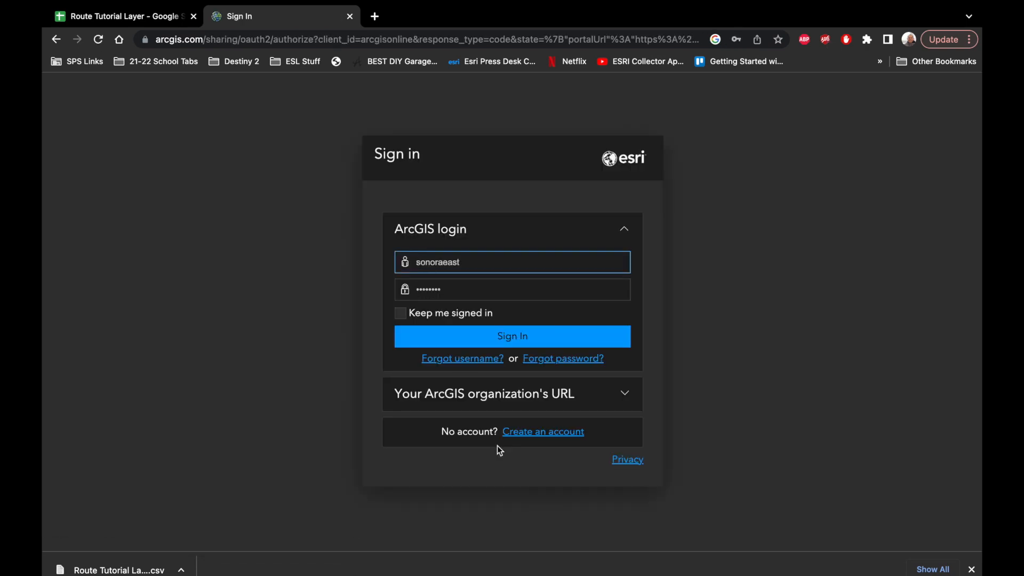
click(471, 338)
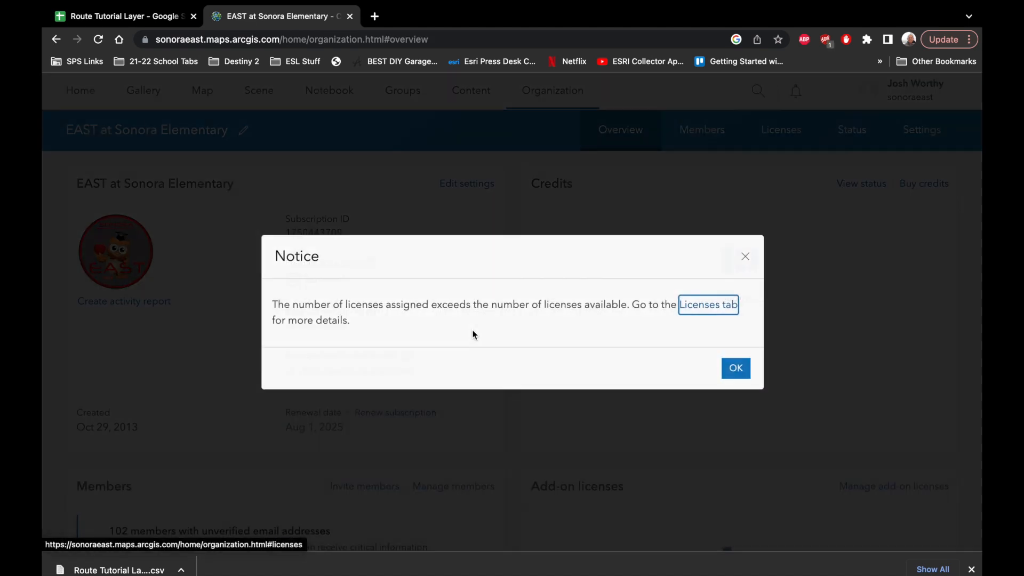
click(736, 368)
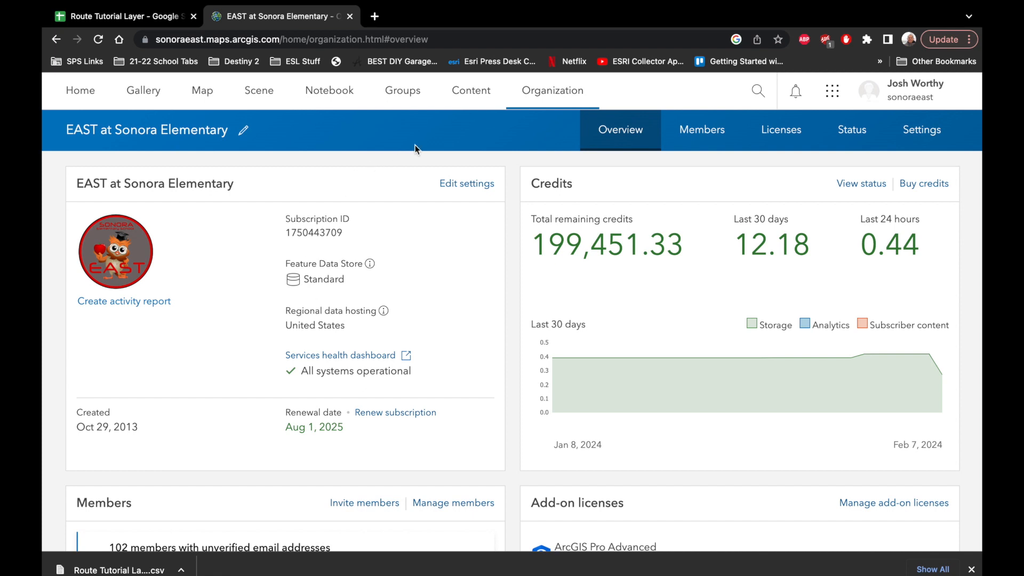
- Start a new map and open it in Map Viewer Classic
click(203, 95)
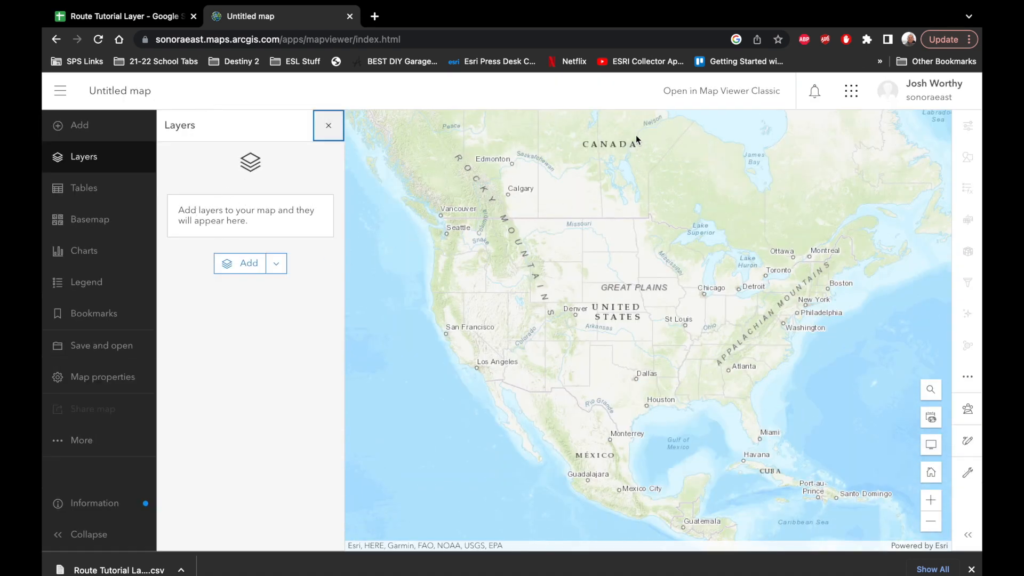
click(710, 98)
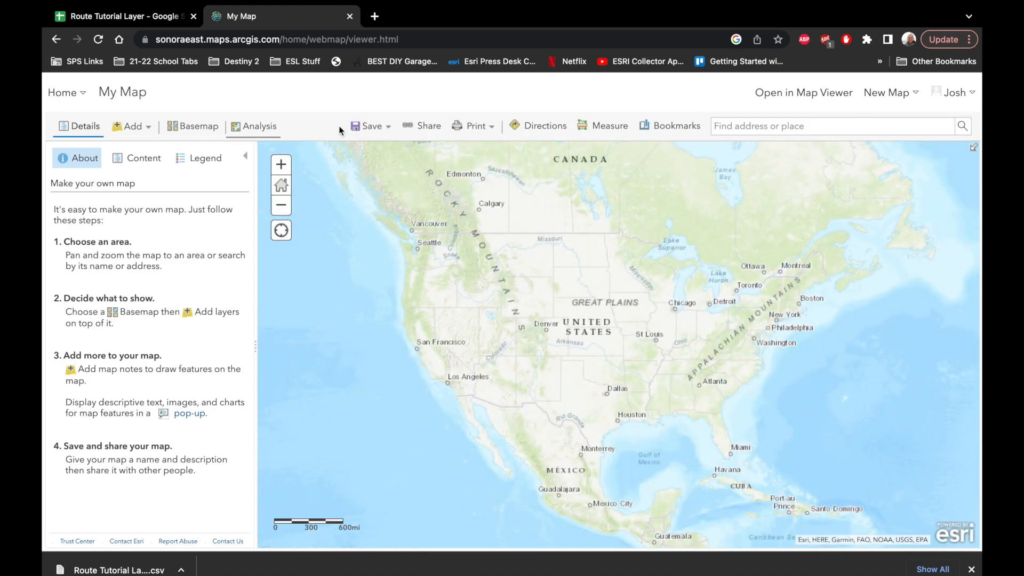
- Add the downloaded "Route Tutorial Layer - Sheet1.csv" file to the map as a layer located by addresses in the United States
click(137, 131)
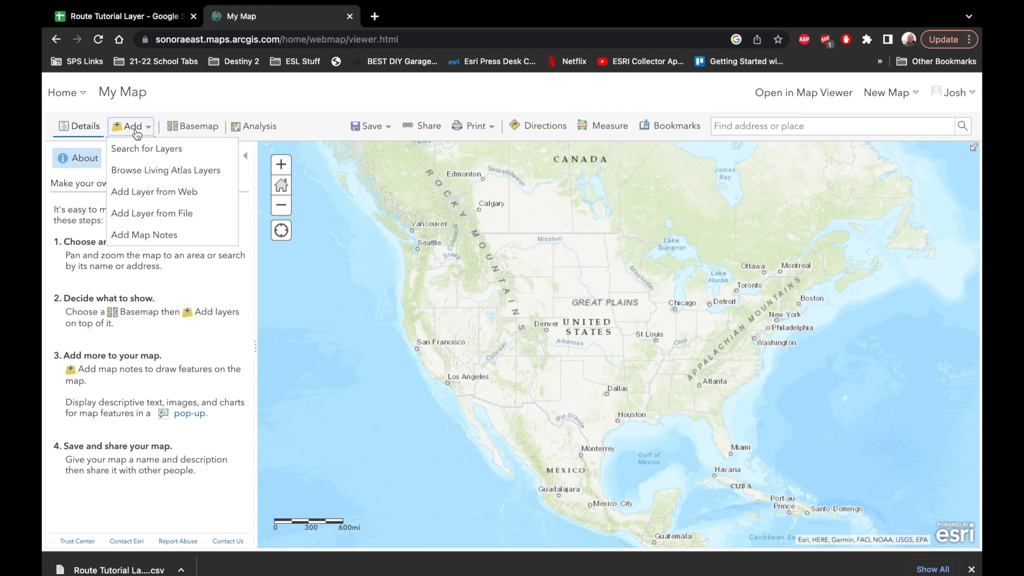
click(142, 215)
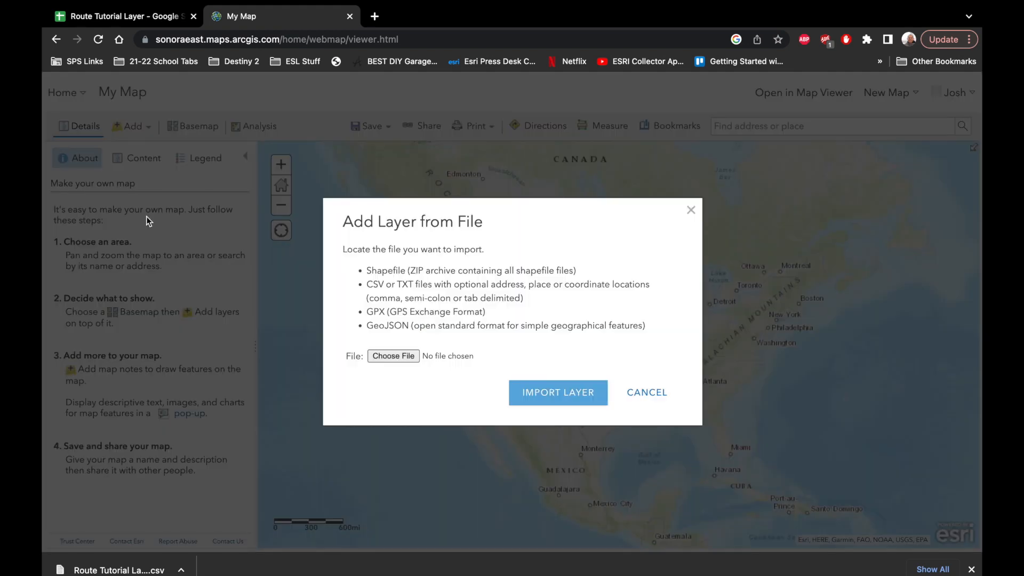
click(401, 357)
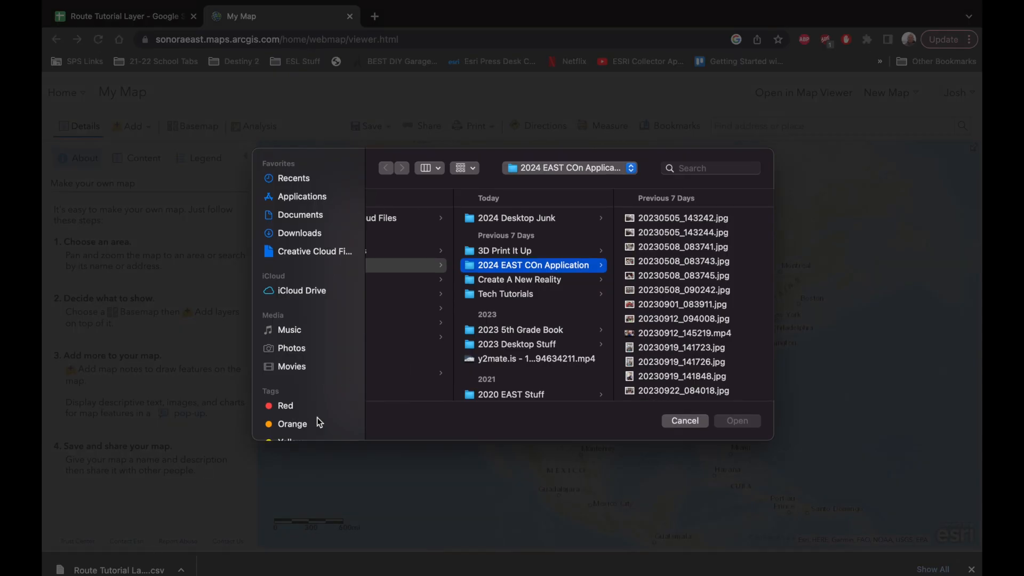
click(299, 235)
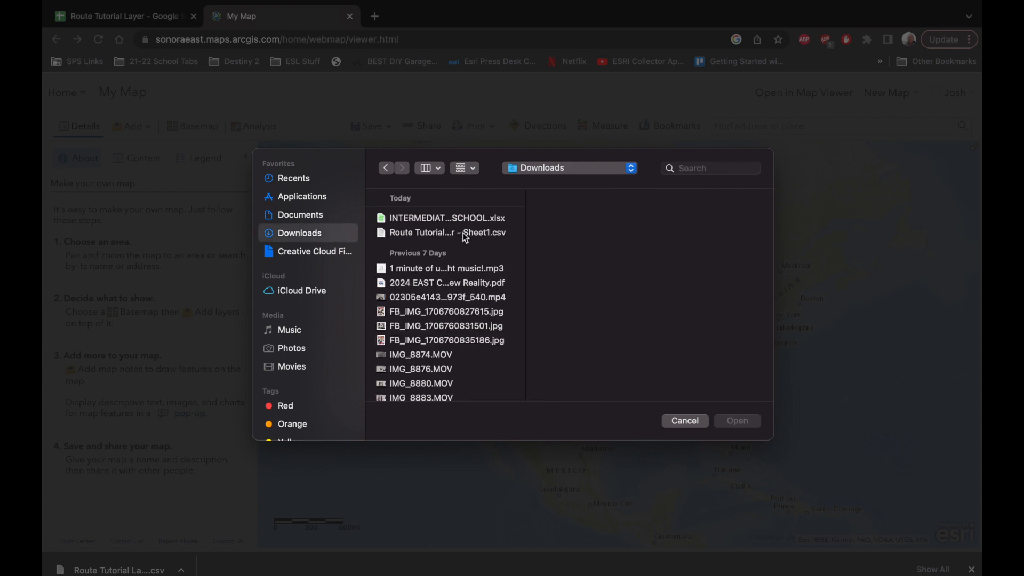
click(429, 235)
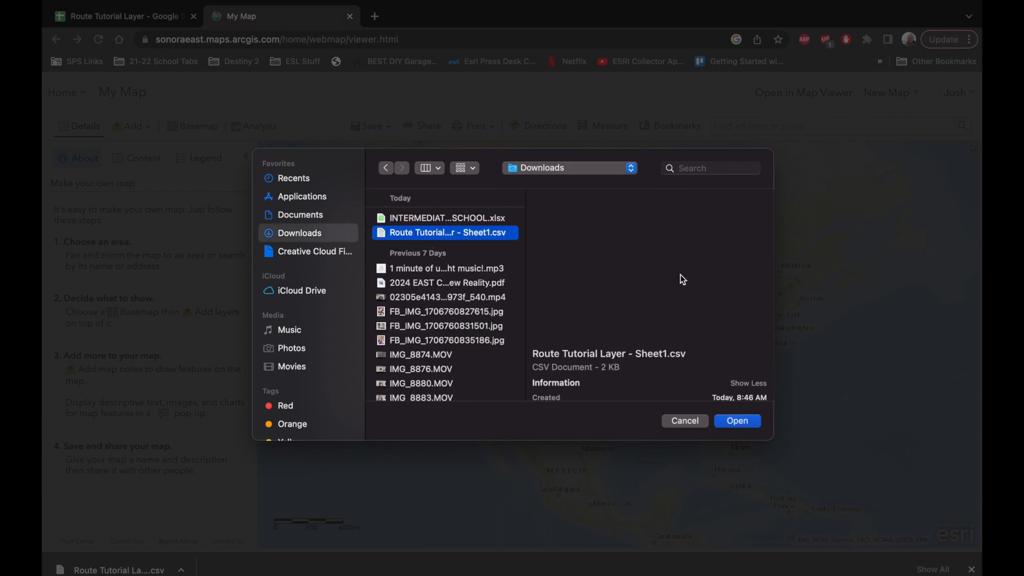
click(737, 421)
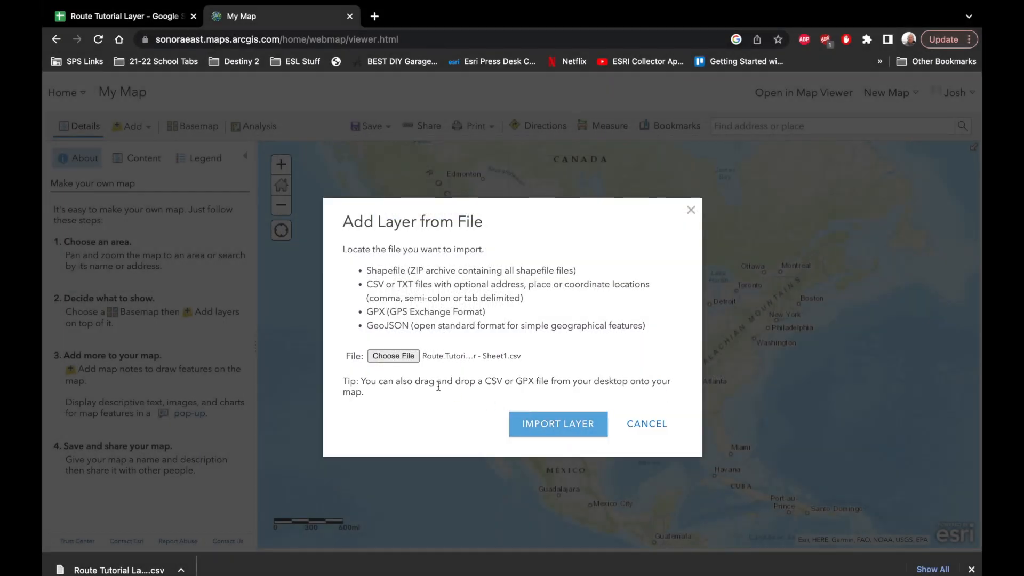
click(555, 428)
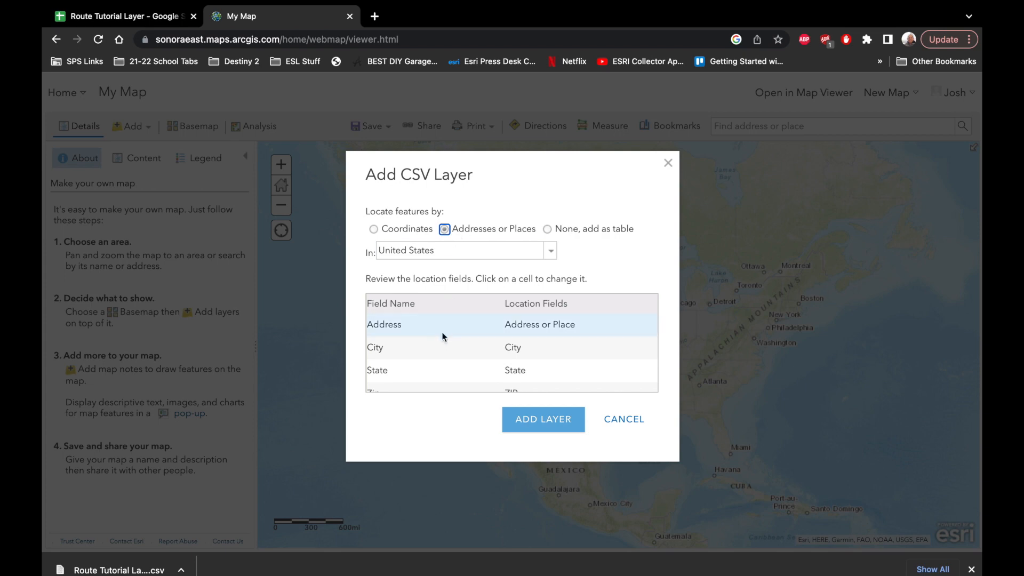
scroll(447, 345, down, 1)
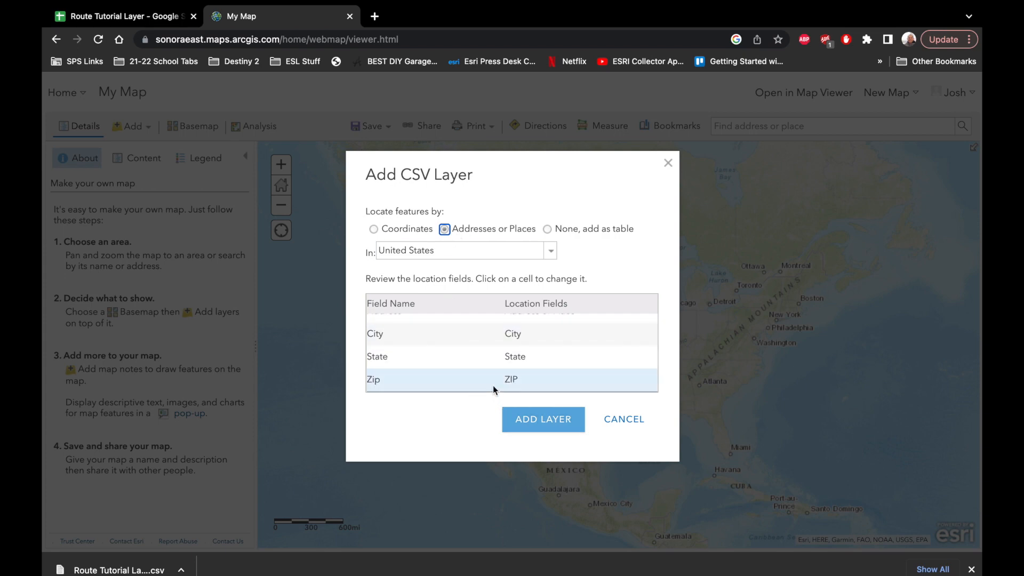
click(526, 422)
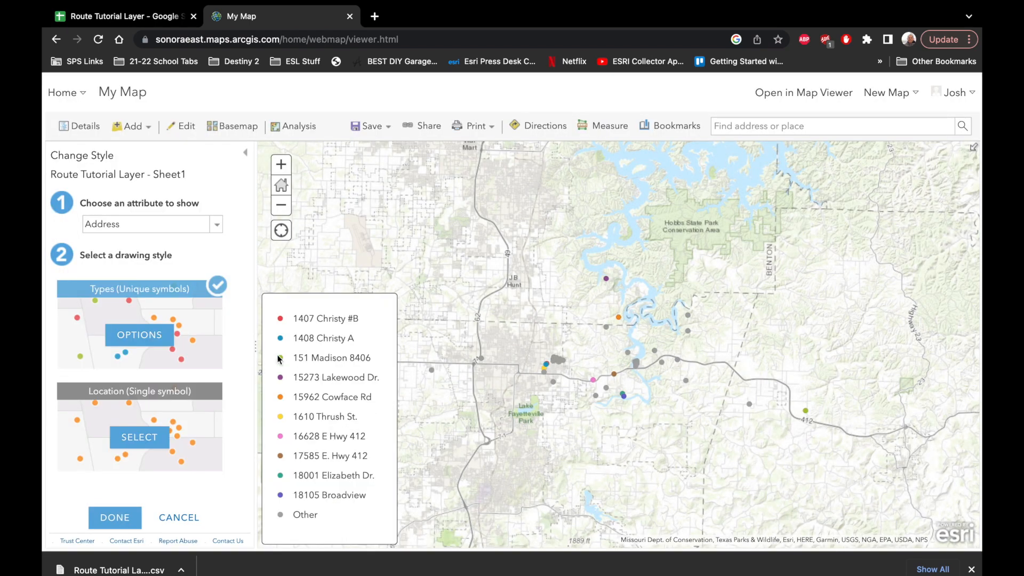
- Style the imported address layer with the Location (Single symbol) drawing style
click(145, 441)
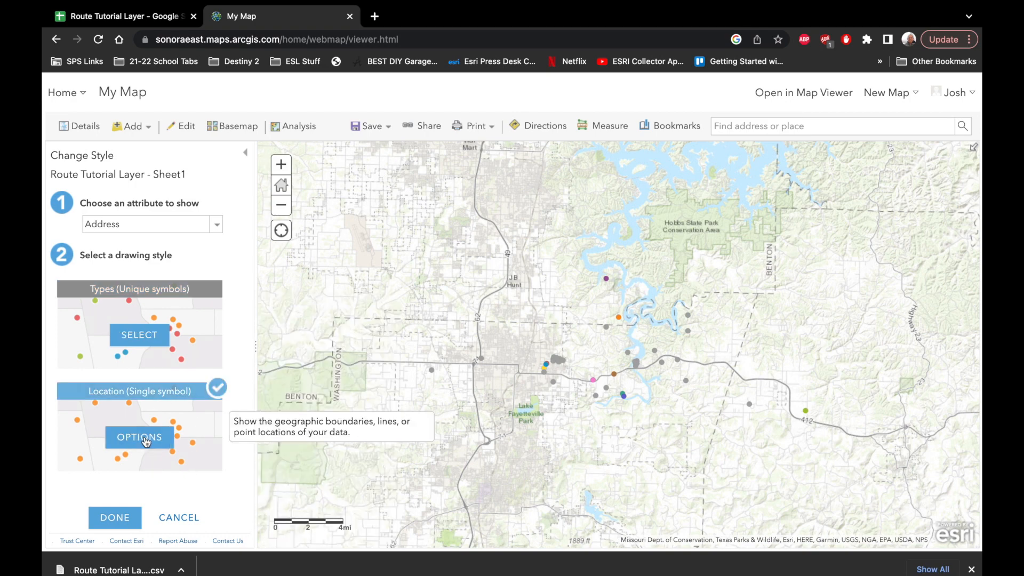
click(125, 523)
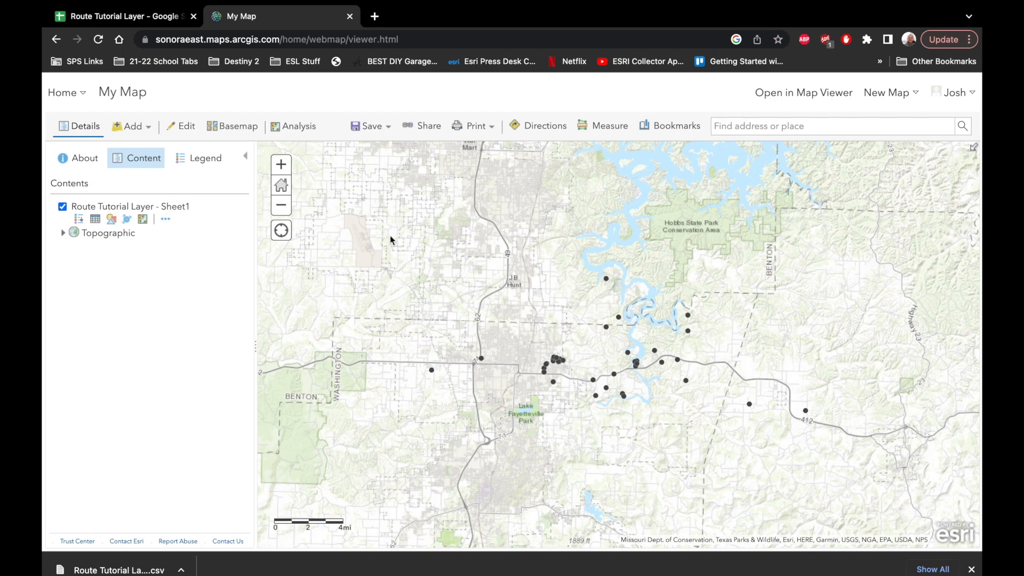
- Begin saving the map as a new item with the title "EAST Bus Route Tutorial"
click(382, 130)
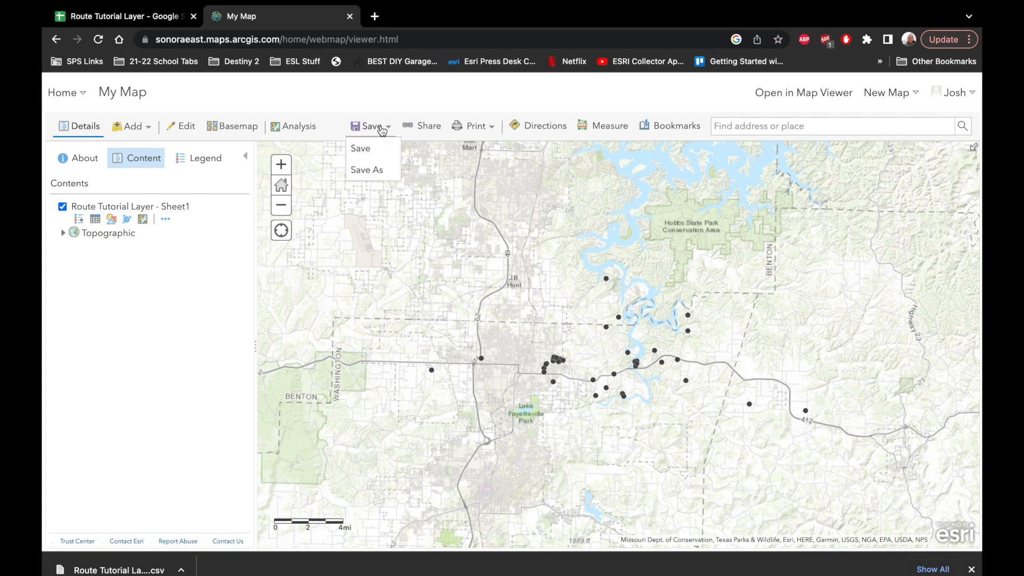
click(366, 172)
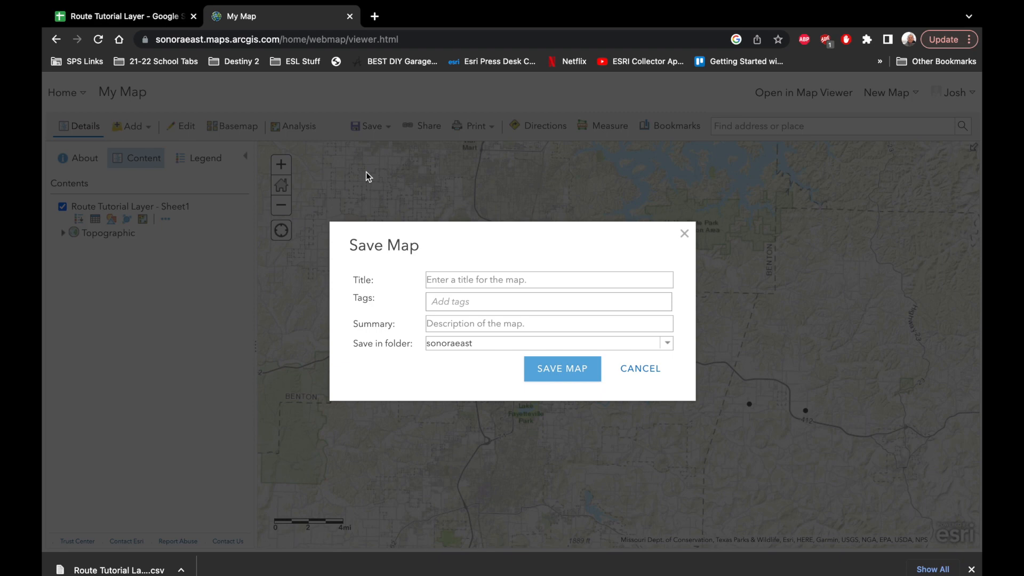
click(461, 280)
text(EAST)
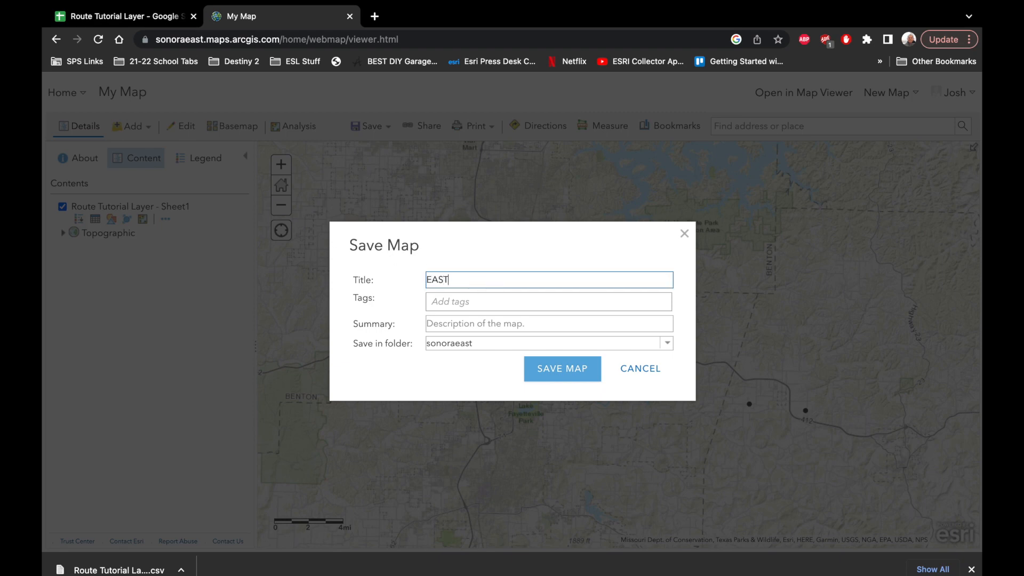
text( Bus Route Tutorial)
- Add the tags sonora, east, springdale and jrw to the map being saved
click(464, 302)
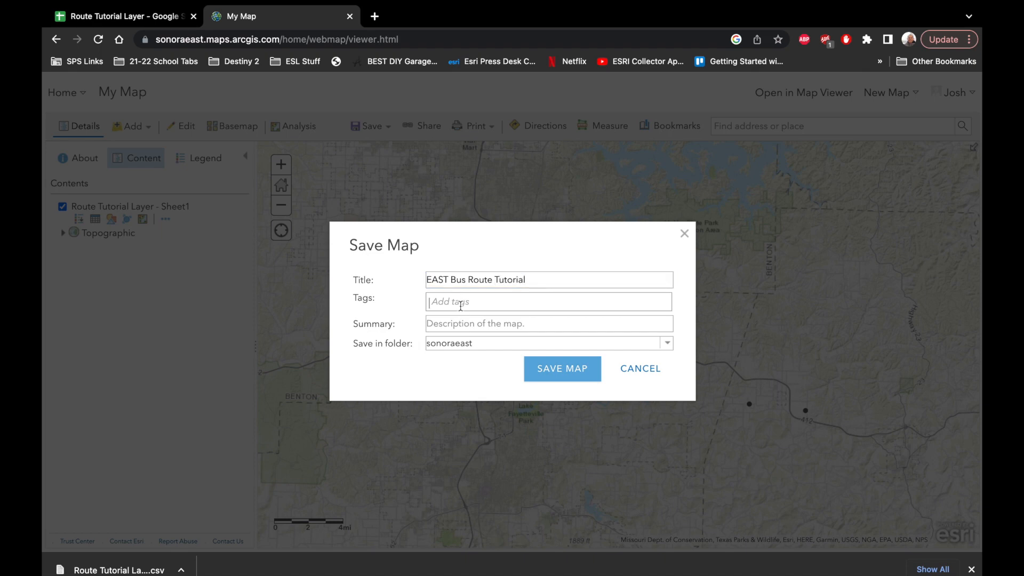
text(sonora, east)
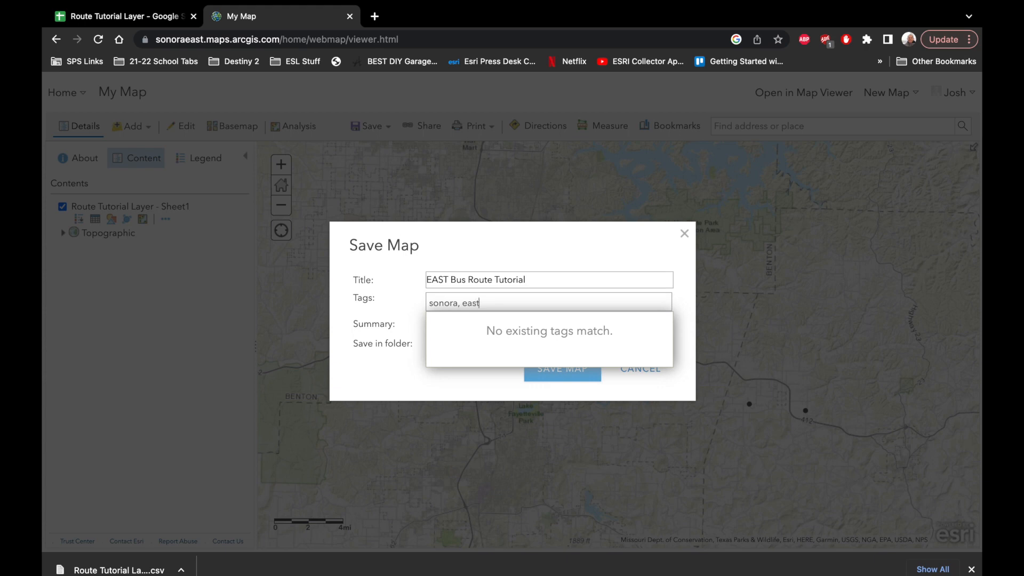
text(, springdale jrw)
key(Return)
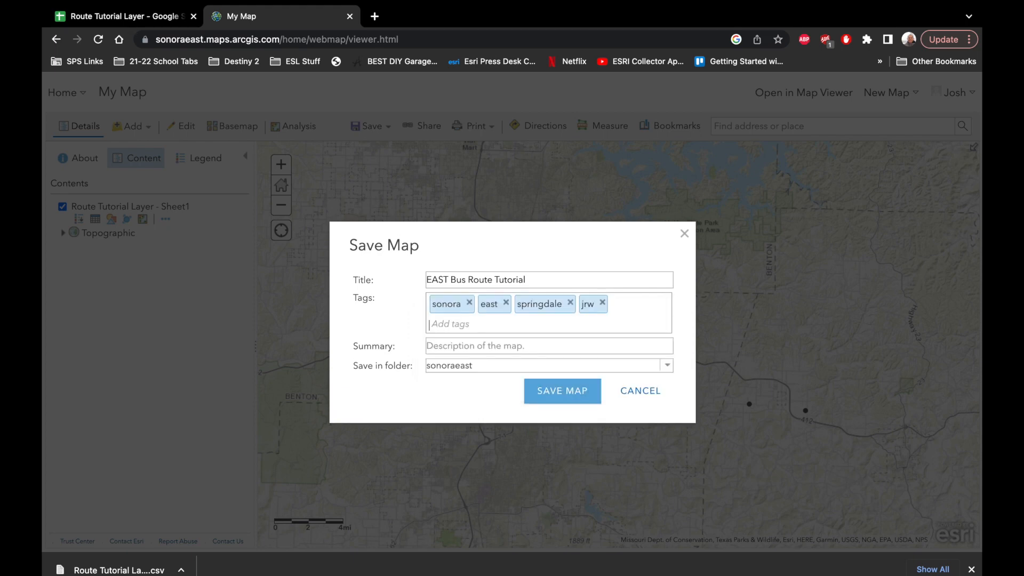
- Add the summary "This is a layer to showcase how to create a bus route layer." and save the map
click(473, 347)
text(This i)
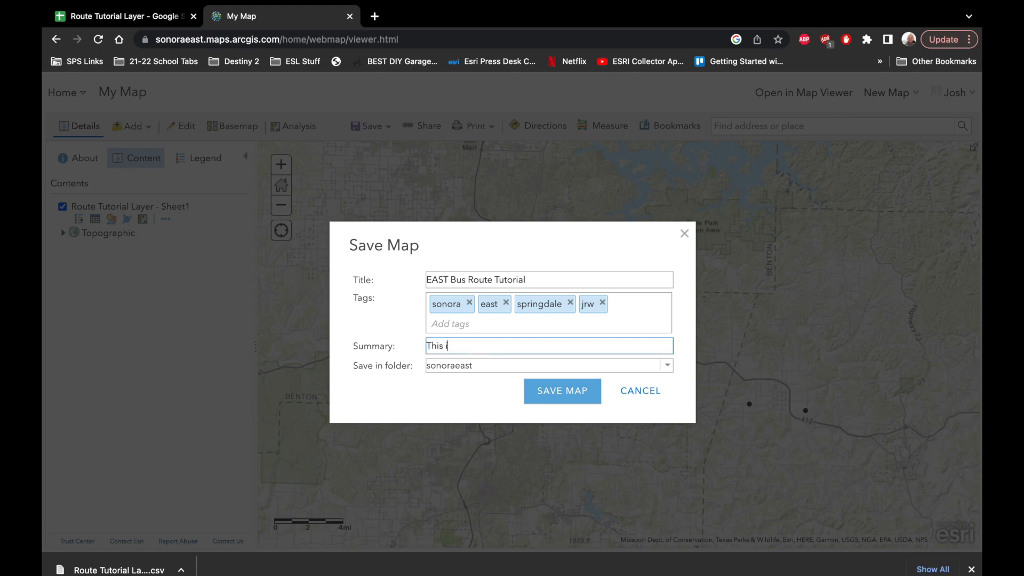
text(s a layer to showcase how to create a bus route)
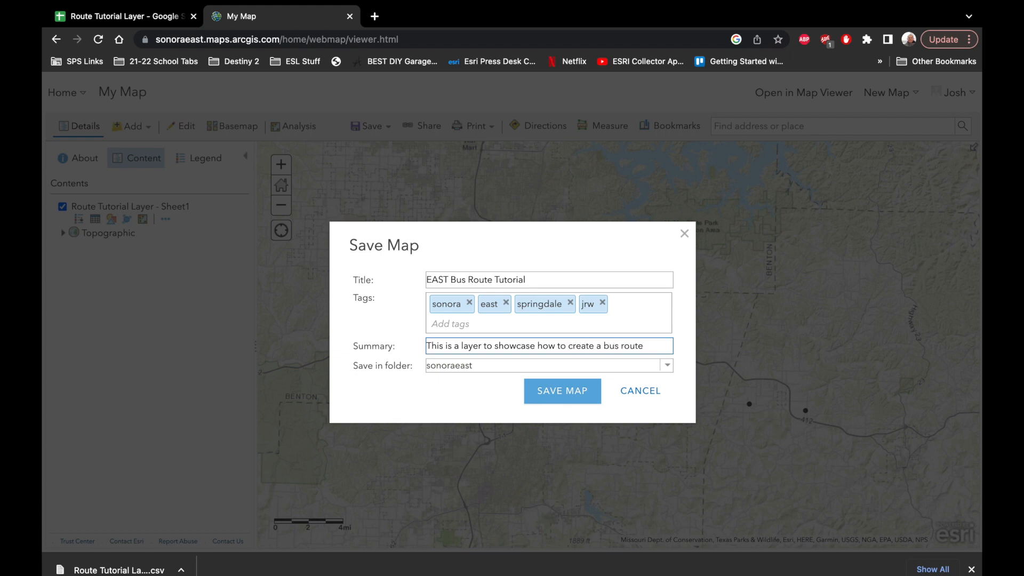
text( layer.)
click(564, 396)
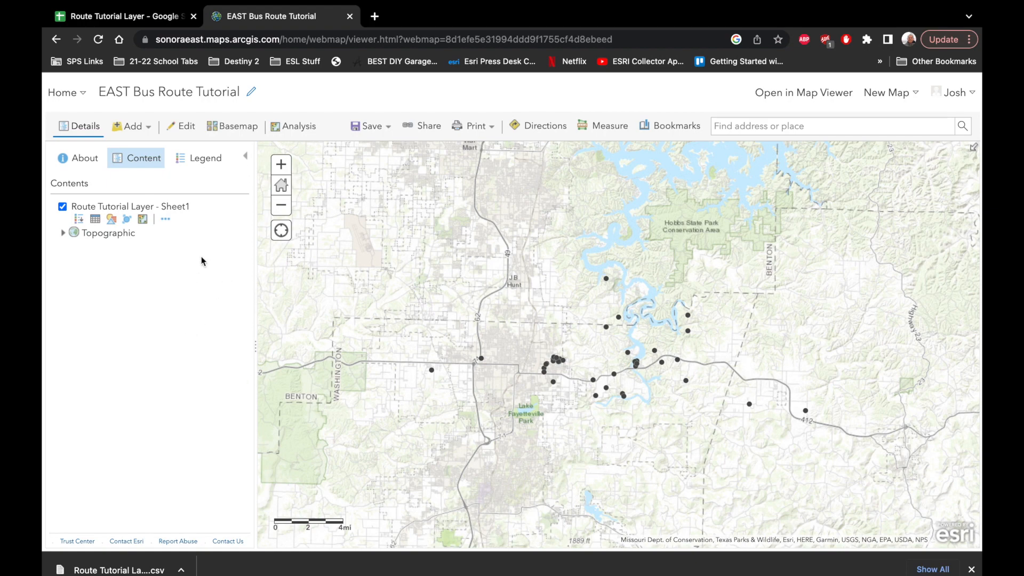
- Start a Plan Routes analysis with Route Tutorial Layer - Sheet1 as the stops and Driving Time as the travel mode
click(145, 221)
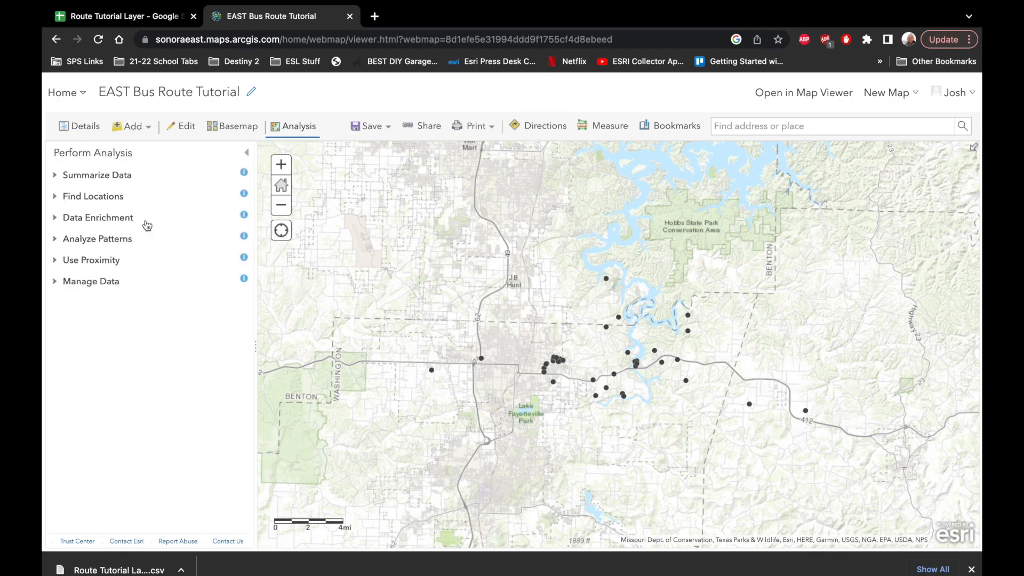
click(117, 263)
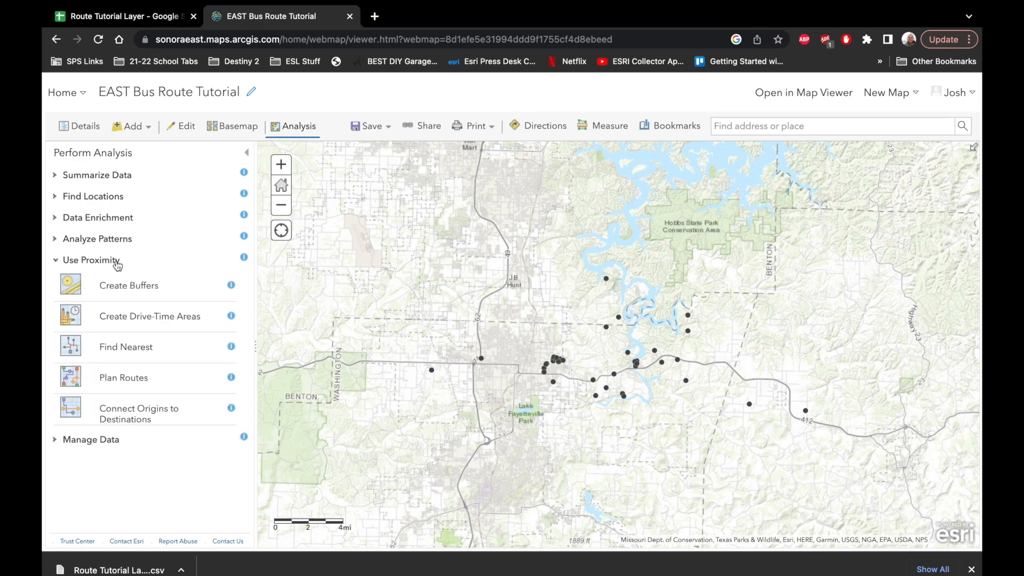
click(112, 385)
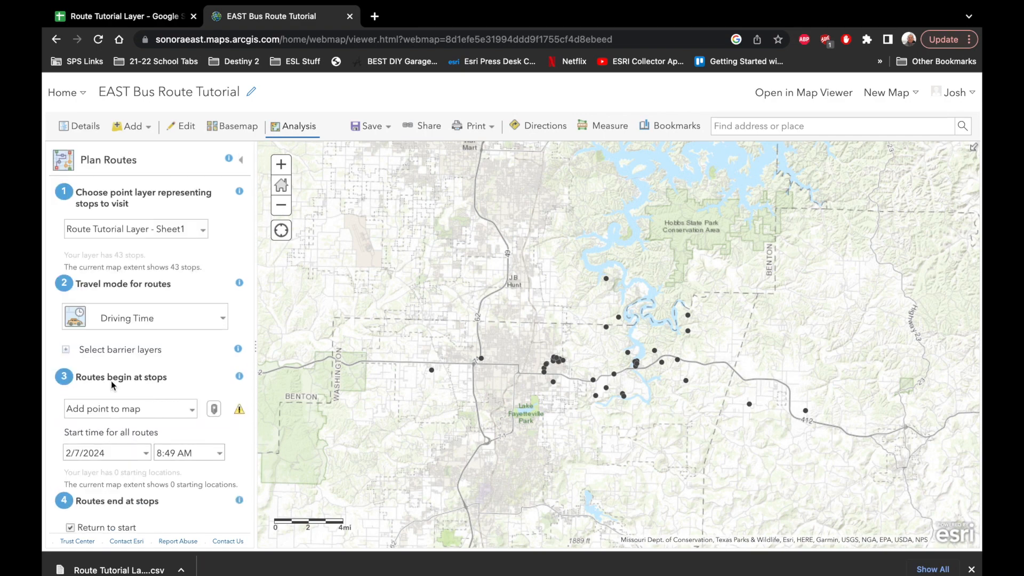
click(200, 235)
click(198, 240)
click(205, 320)
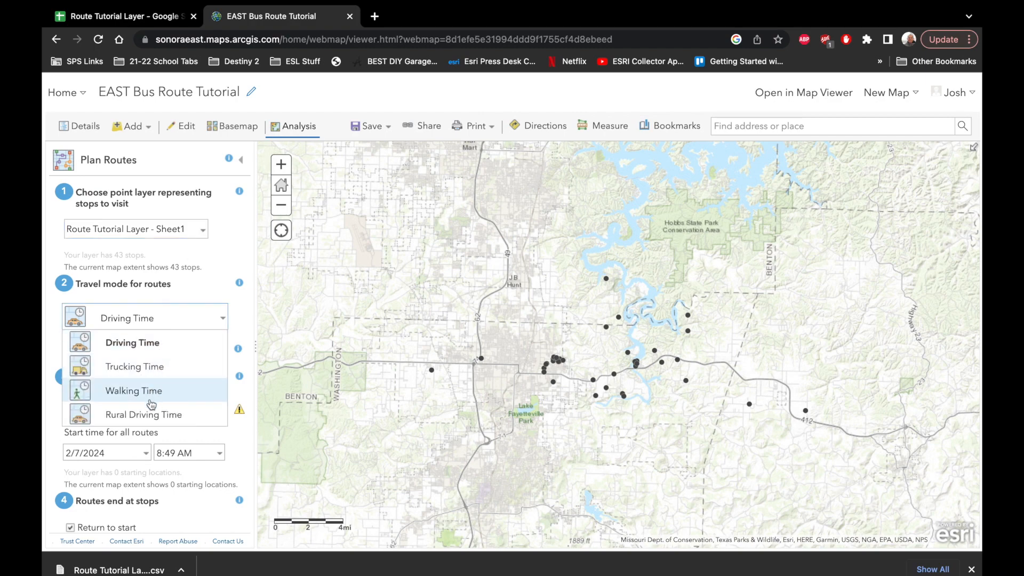
click(148, 347)
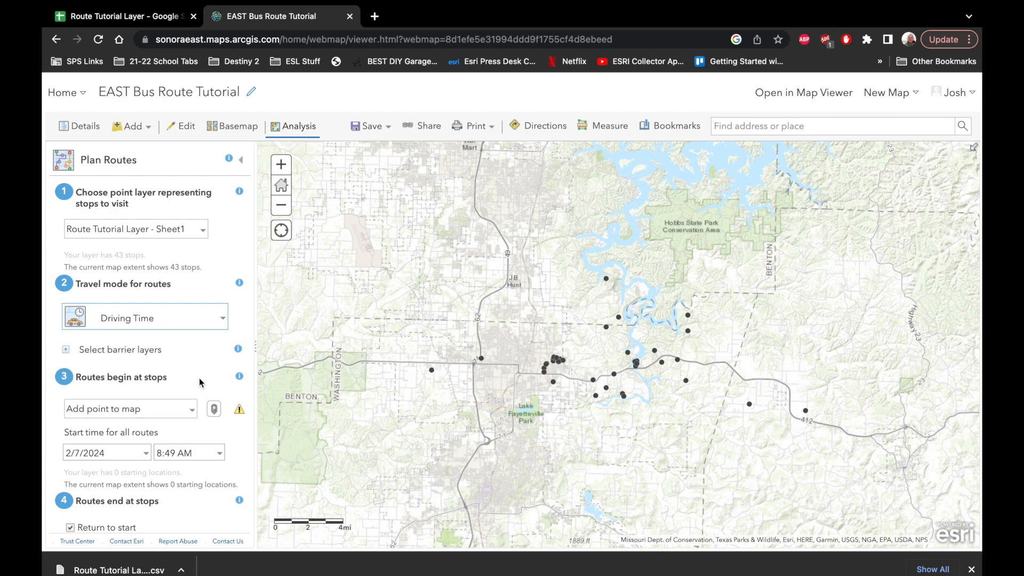
- Place the routes' starting point on the map among the stops along the main highway, northeast of Lake Fayetteville Park
scroll(199, 377, down, 2)
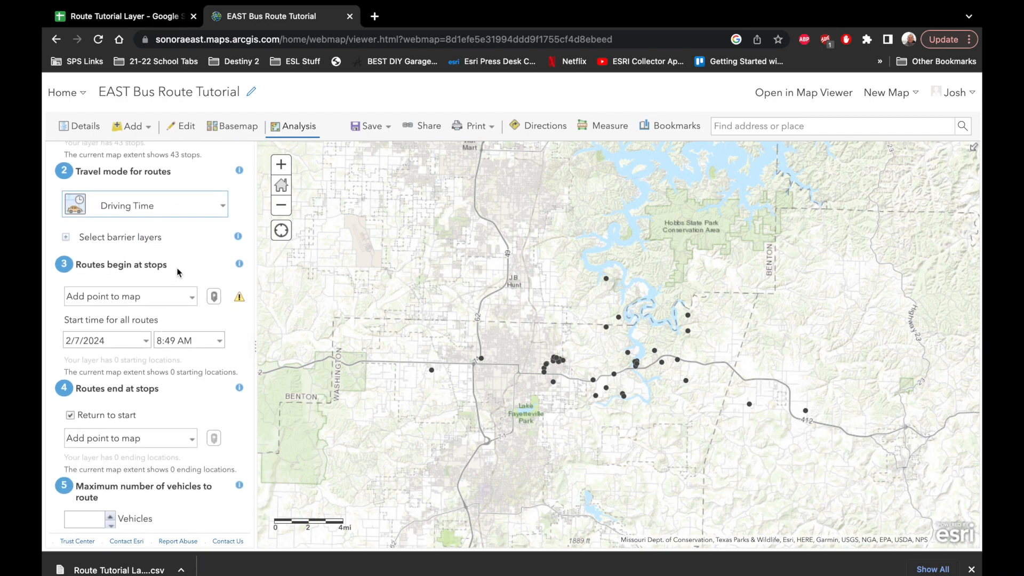
click(191, 304)
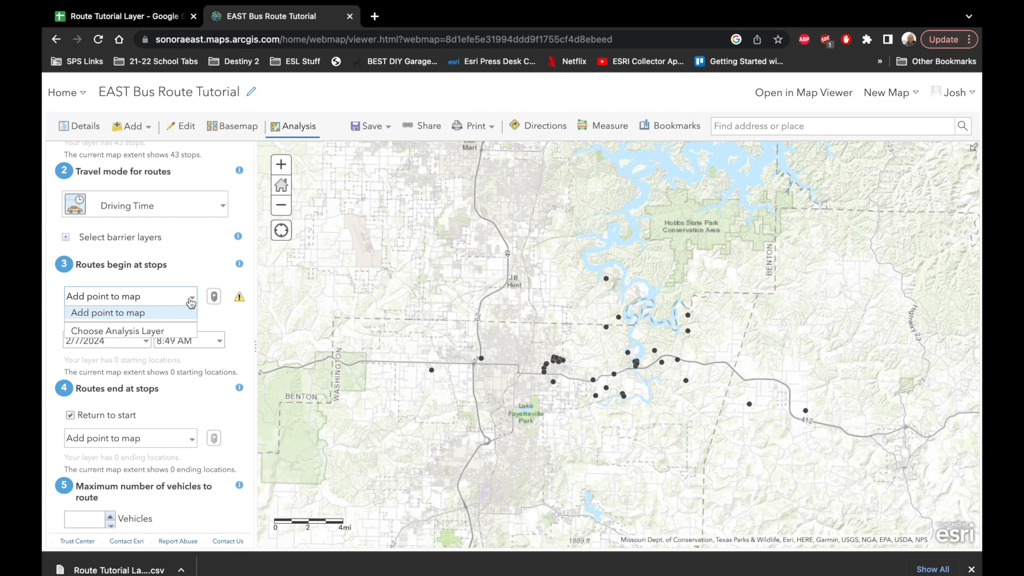
click(214, 296)
click(655, 350)
click(677, 359)
click(662, 362)
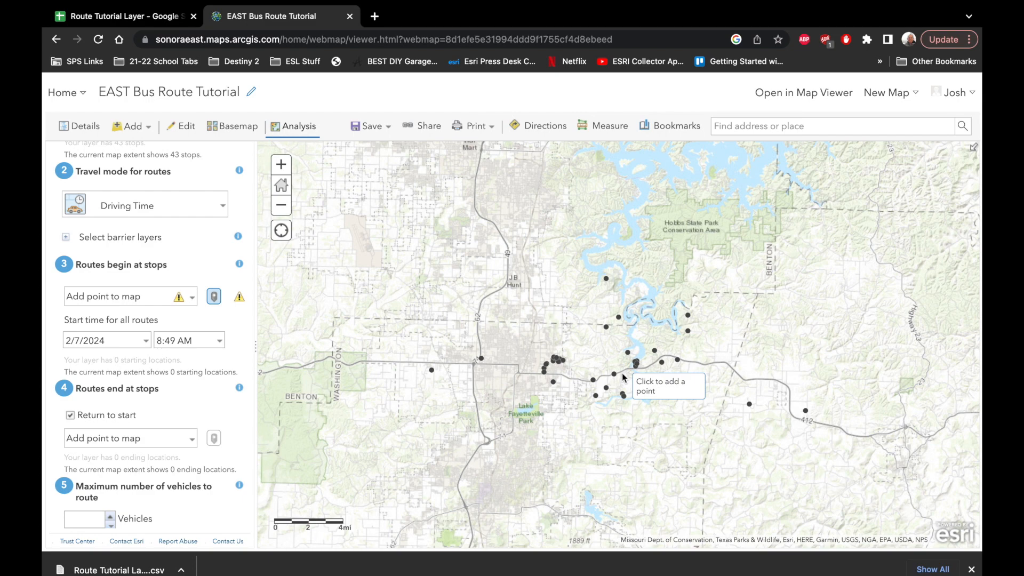
click(623, 376)
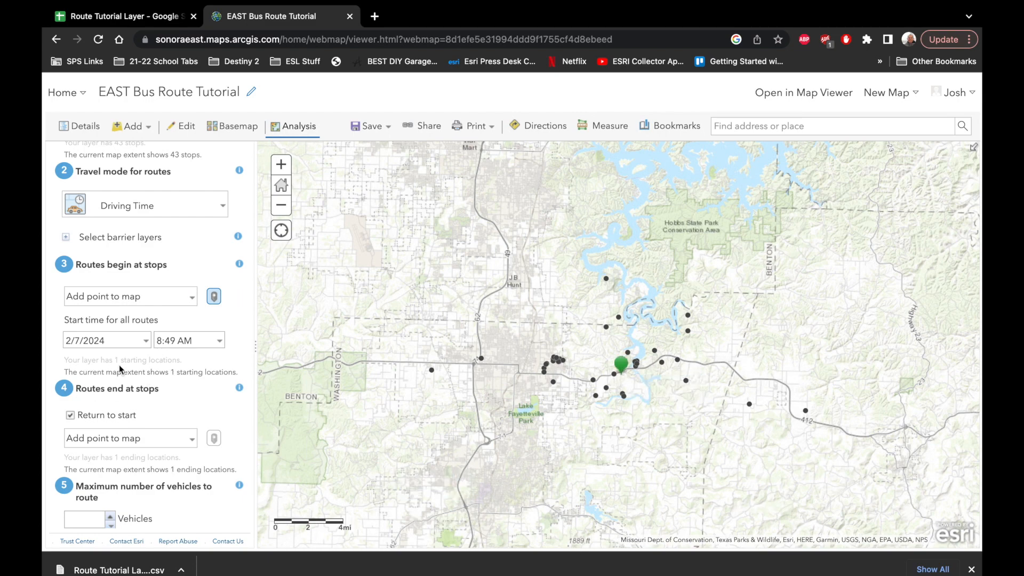
- Set the maximum number of vehicles to route to 4
scroll(120, 365, down, 1)
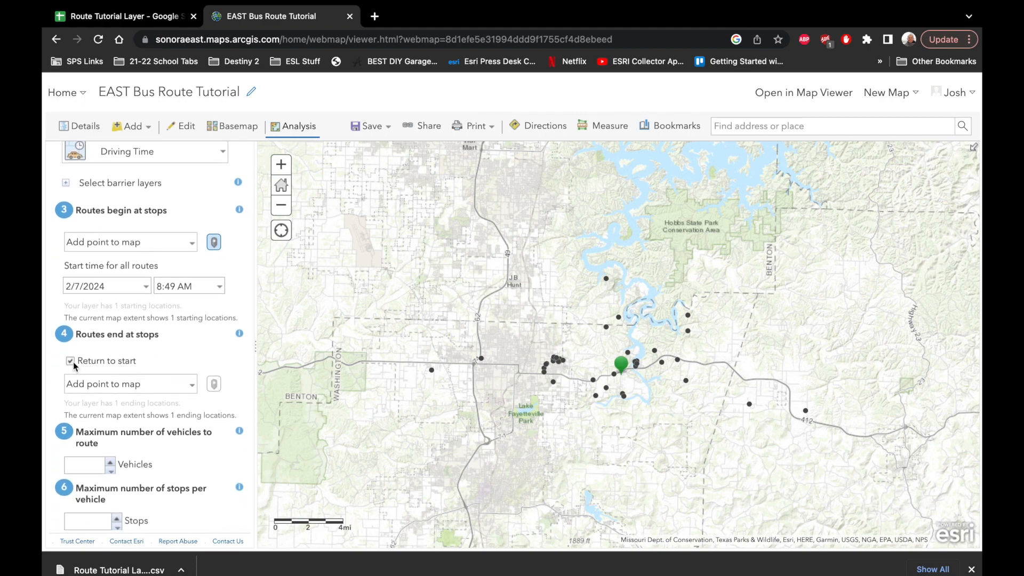
scroll(75, 363, down, 1)
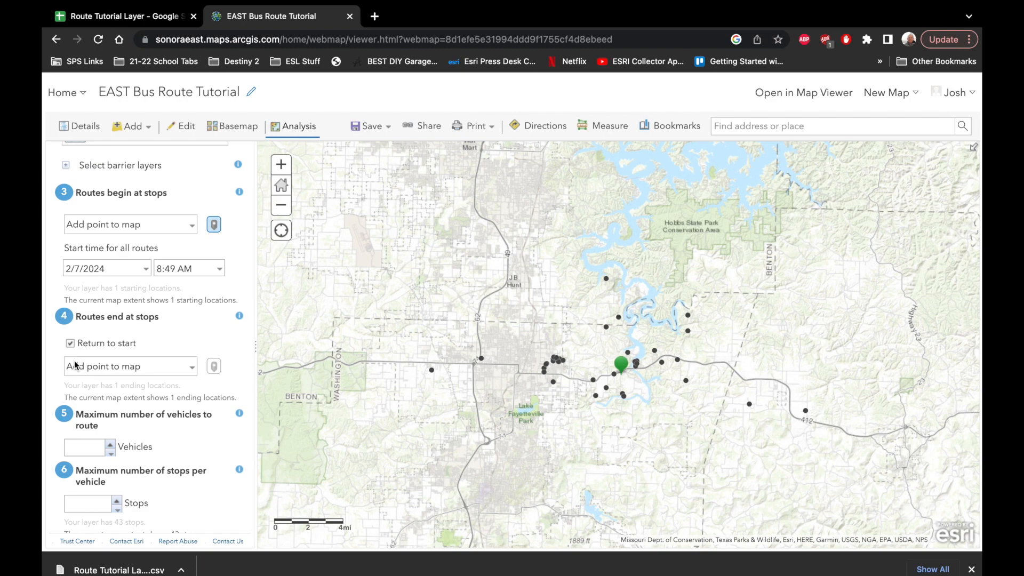
scroll(75, 363, down, 3)
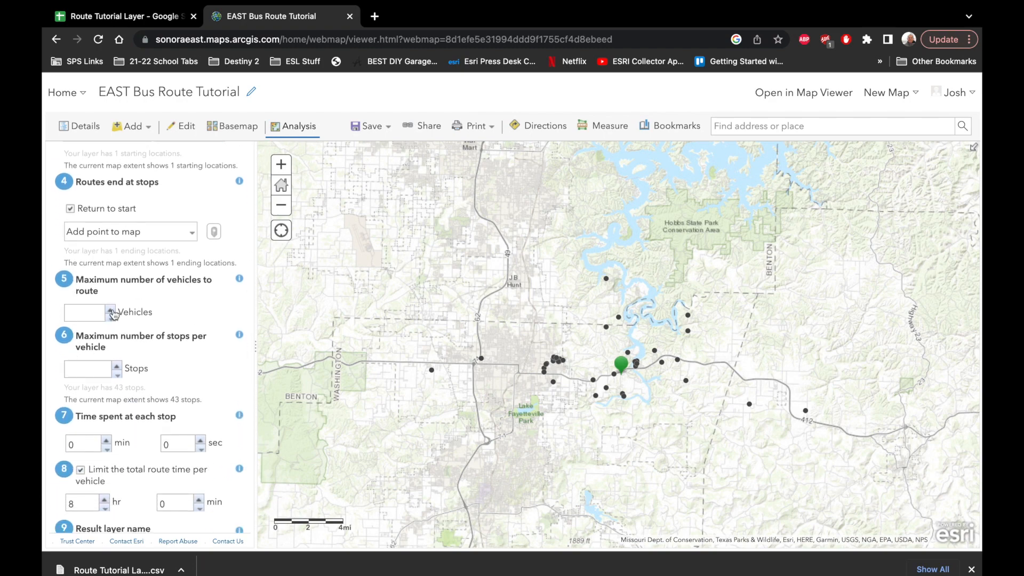
click(111, 310)
click(111, 311)
click(112, 311)
click(111, 320)
click(111, 319)
click(113, 313)
- Set the maximum number of stops per vehicle to 16
click(117, 366)
click(117, 366)
click(117, 367)
click(117, 366)
click(118, 367)
click(117, 367)
click(117, 366)
click(117, 367)
click(117, 367)
click(118, 366)
click(117, 366)
click(117, 367)
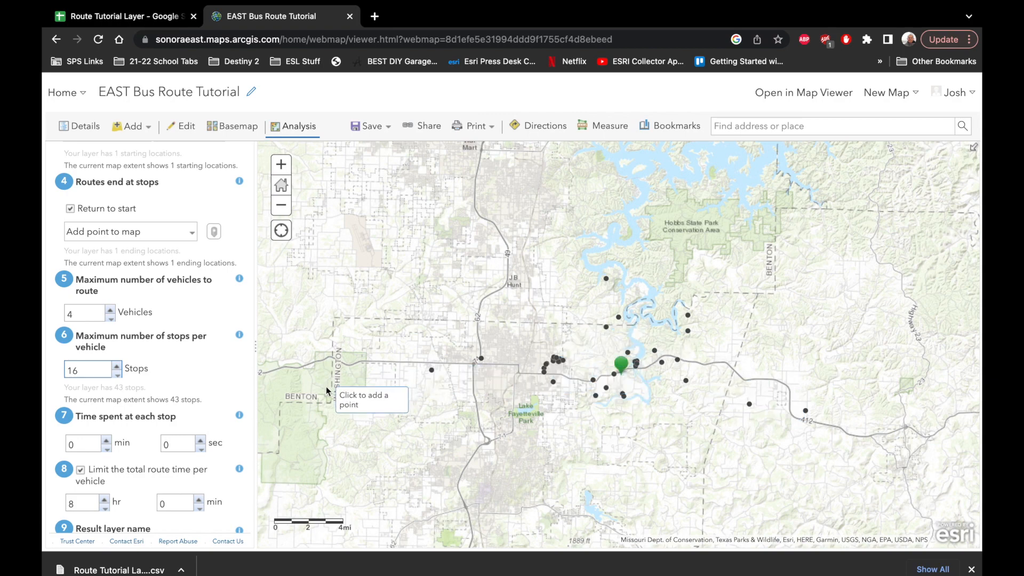
- Set the time spent at each stop to 3 minutes and limit the total route time per vehicle to 4 hours
scroll(134, 406, down, 1)
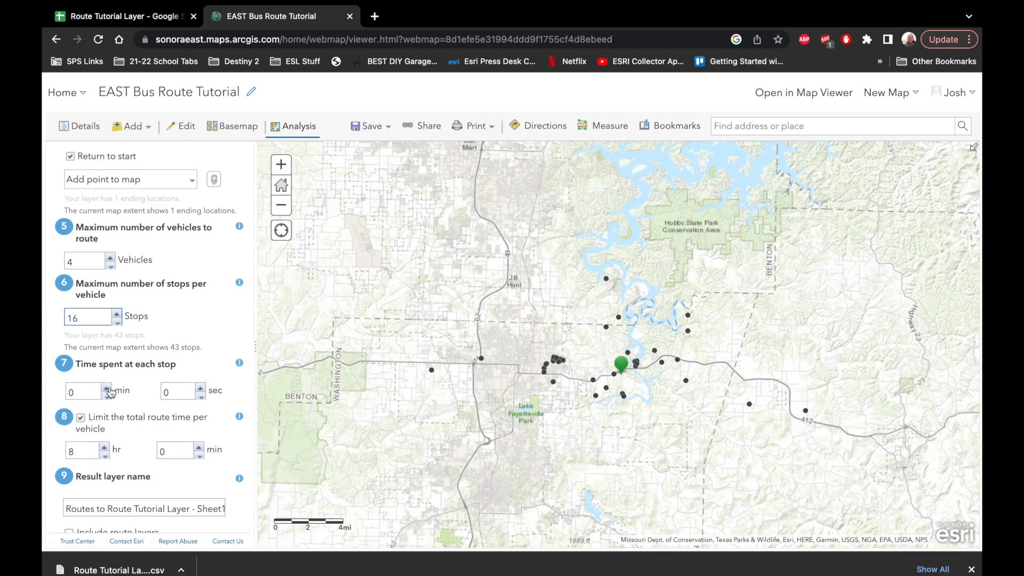
click(107, 388)
click(107, 388)
click(107, 387)
scroll(162, 424, down, 2)
scroll(162, 424, down, 2)
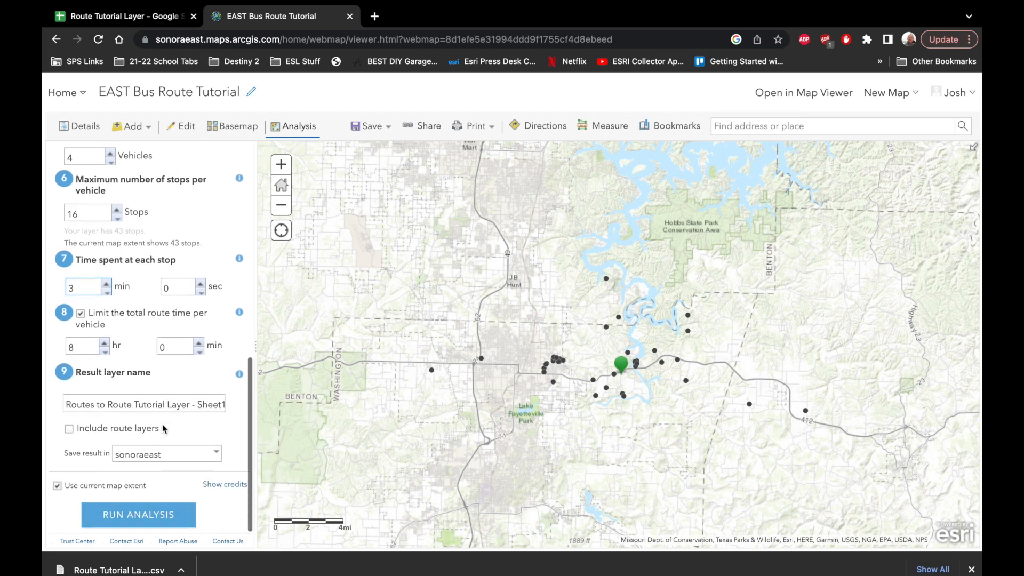
click(106, 353)
click(106, 353)
- Name the result layer "After School Dismissal Layer"
triple_click(180, 403)
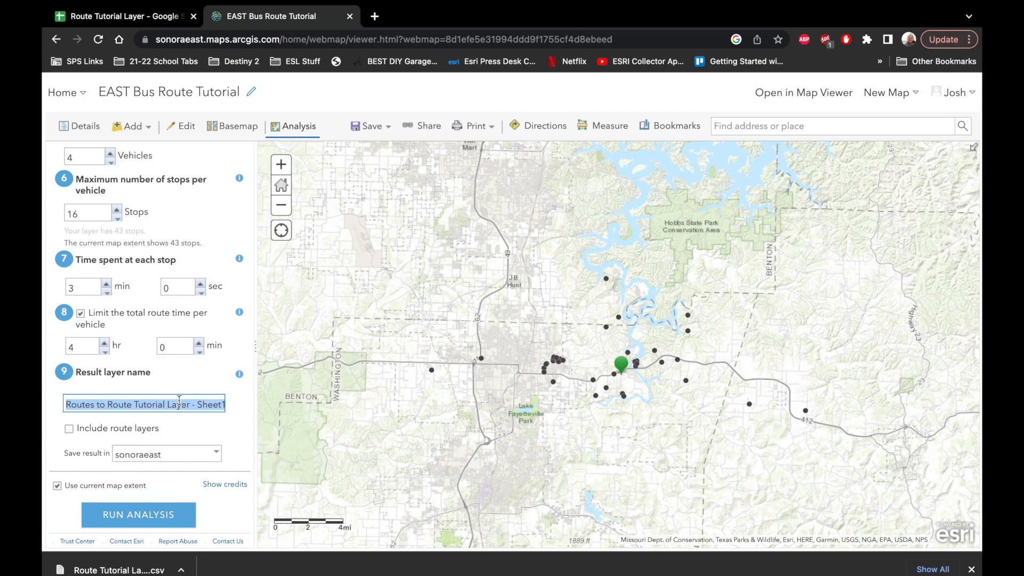
text(After )
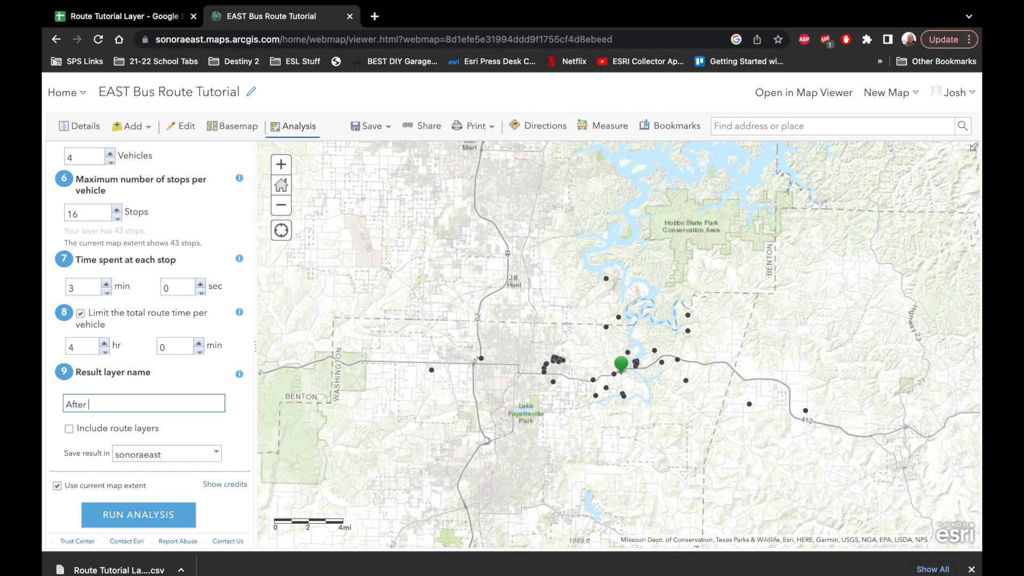
text(School Dismissal Layer)
click(217, 427)
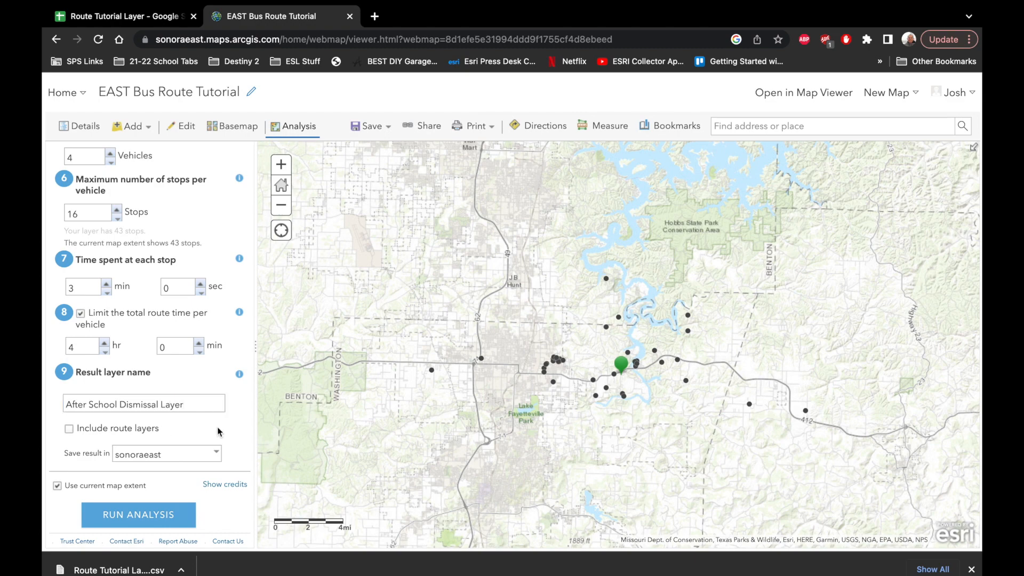
- Set the start time for all routes to 3:00 PM and run the Plan Routes analysis
scroll(231, 394, up, 5)
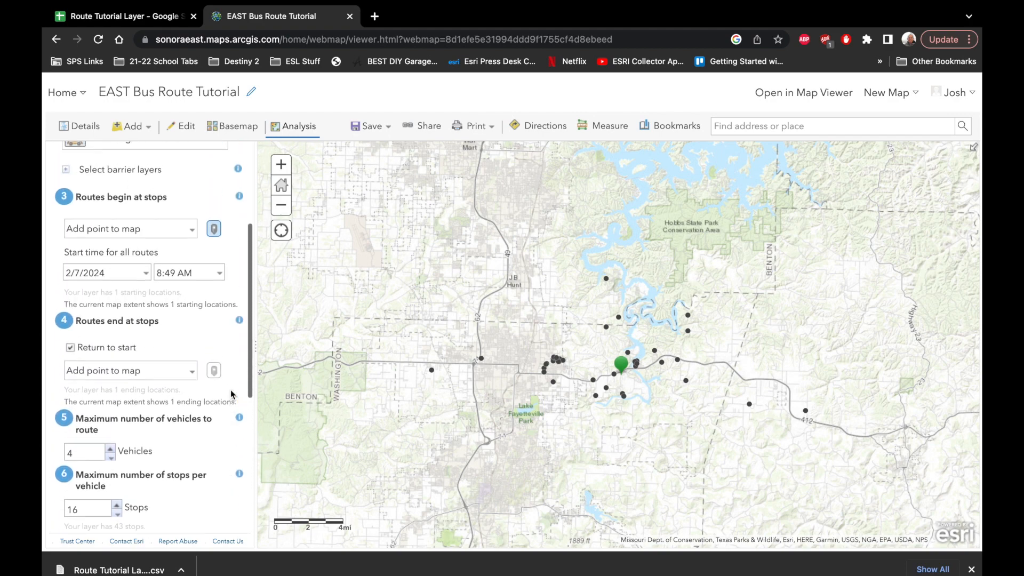
scroll(231, 390, up, 1)
click(219, 281)
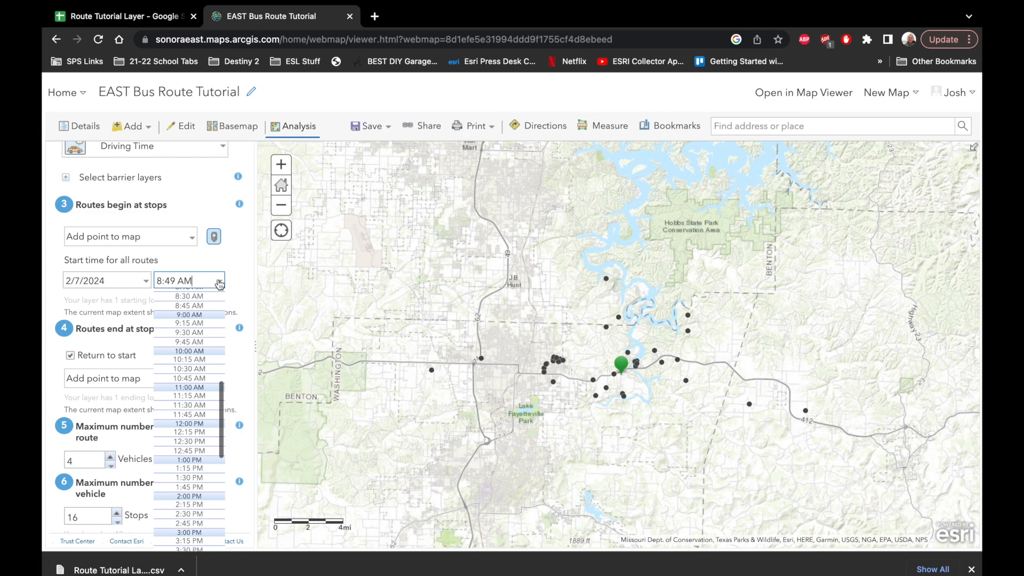
click(188, 533)
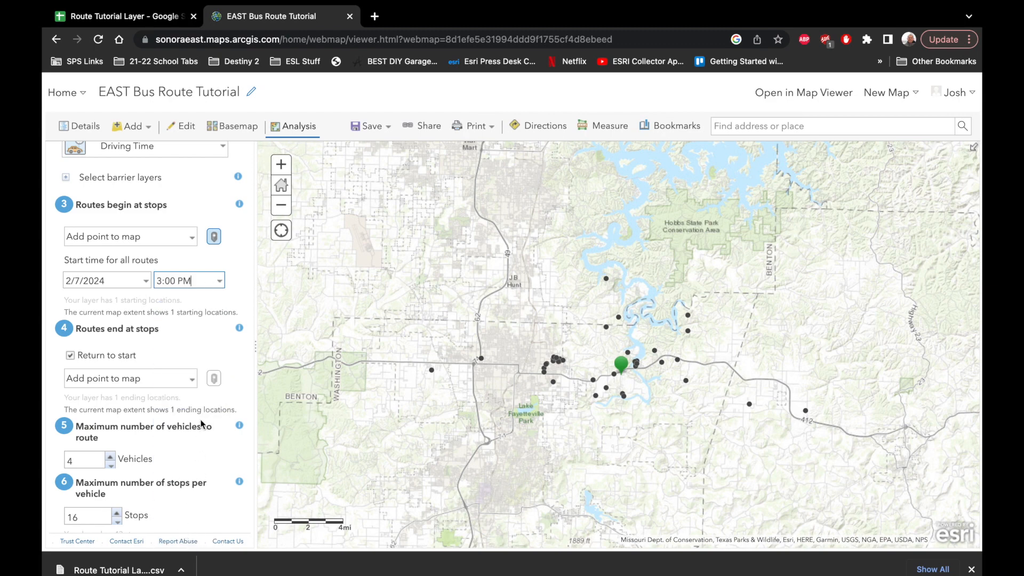
scroll(202, 423, down, 3)
scroll(202, 423, down, 3)
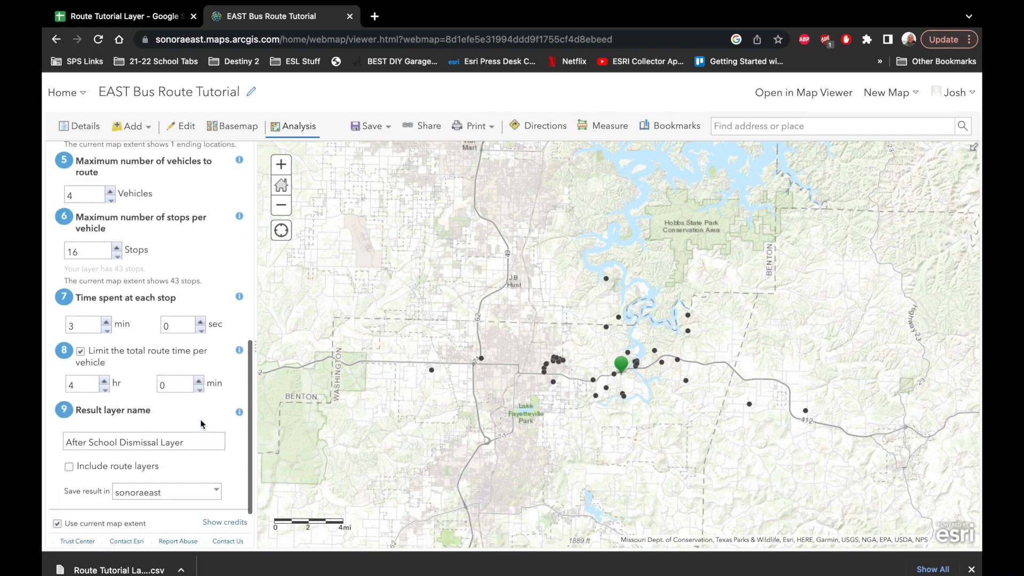
click(139, 511)
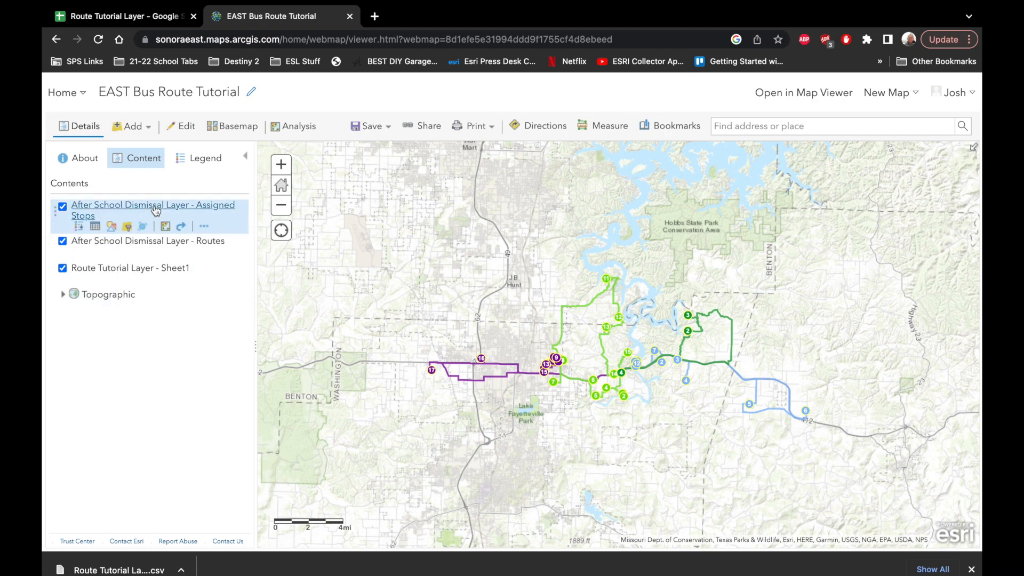
- Show the Assigned Stops layer's legend, then examine the Route1 summary on the map and its directions option
click(95, 213)
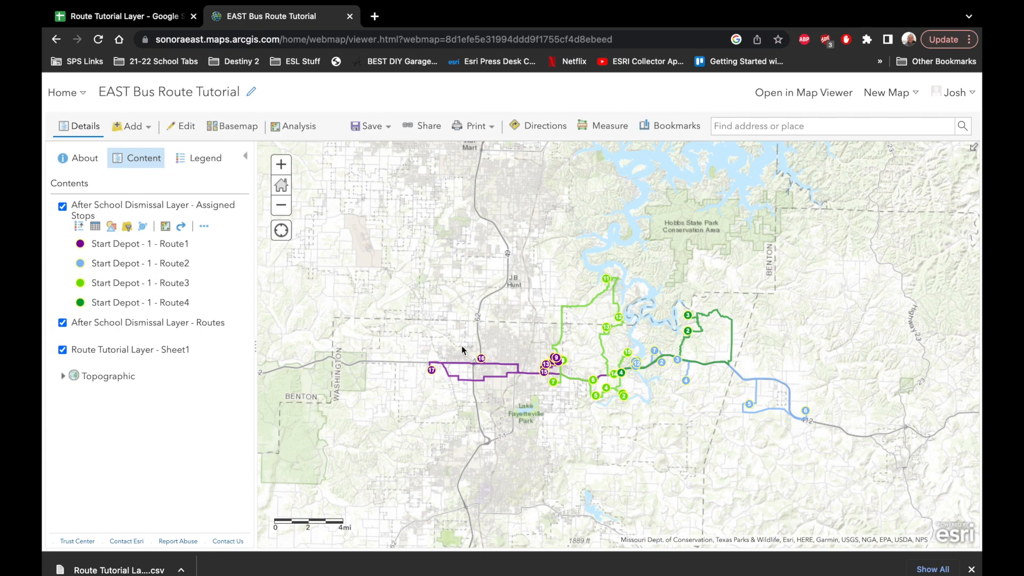
click(489, 380)
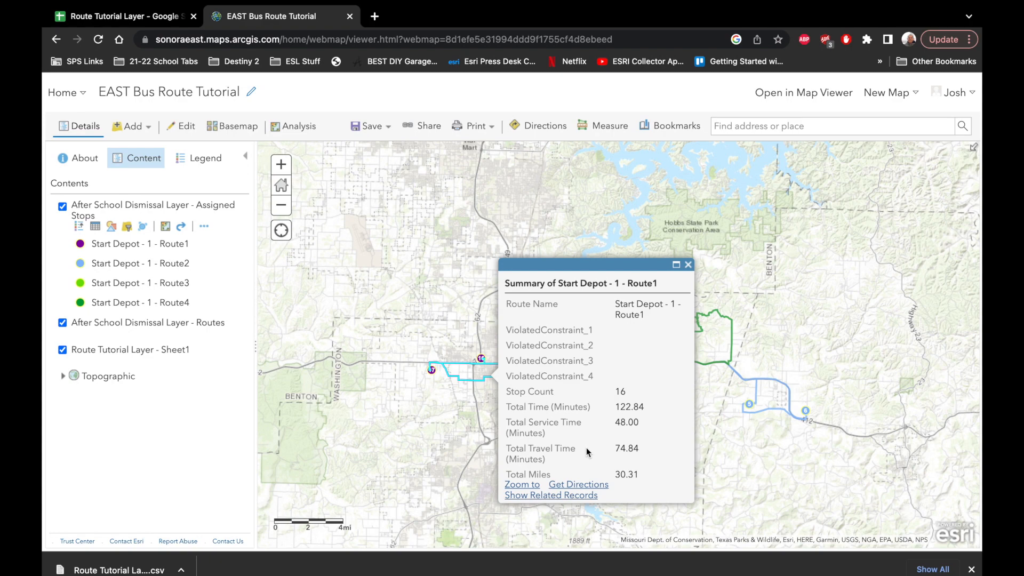
click(533, 485)
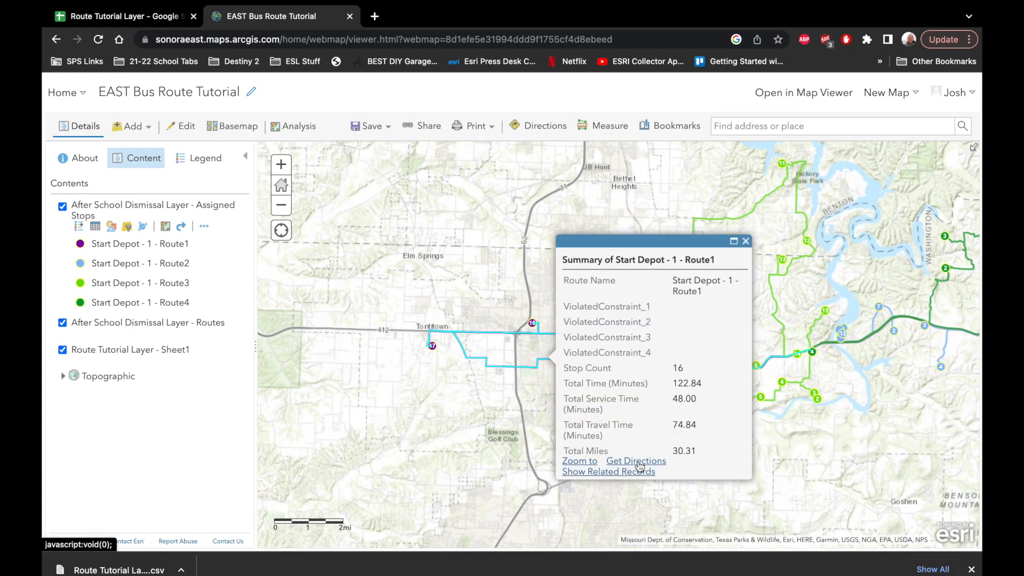
click(638, 462)
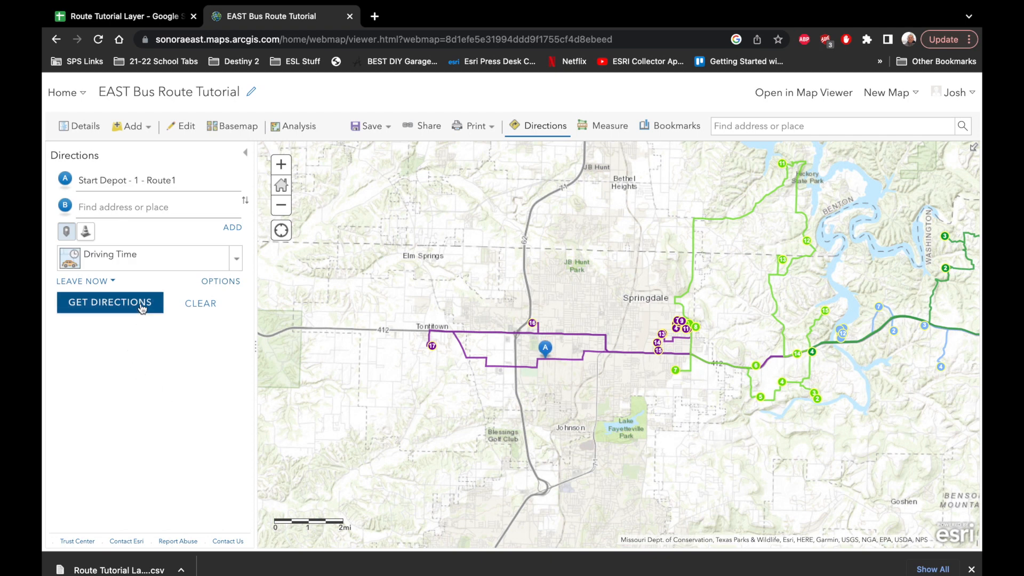
click(78, 126)
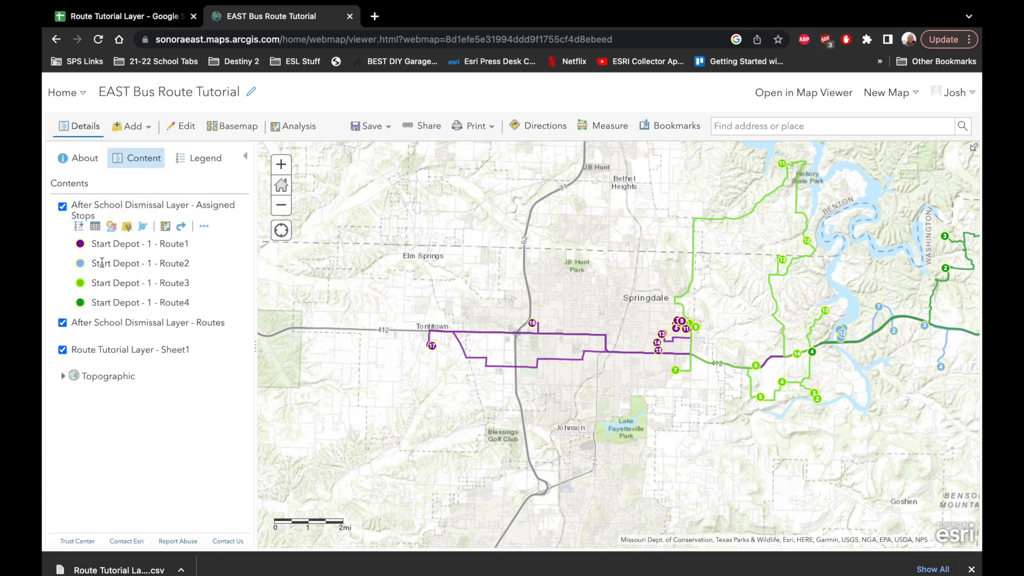
- Show the stop records related to Route3, enlarge their table, and sort it by arrive time in ascending order
click(736, 368)
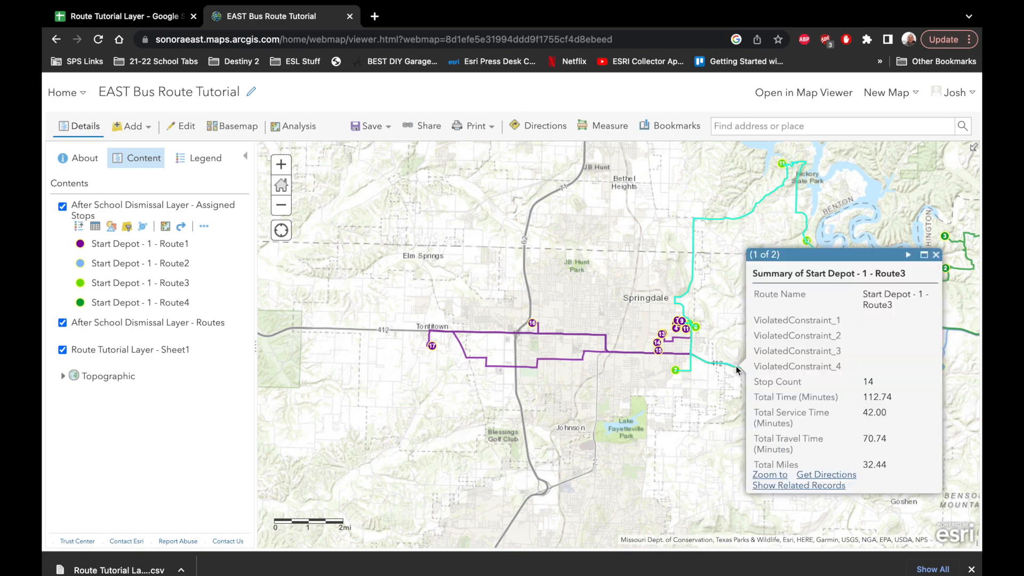
click(810, 486)
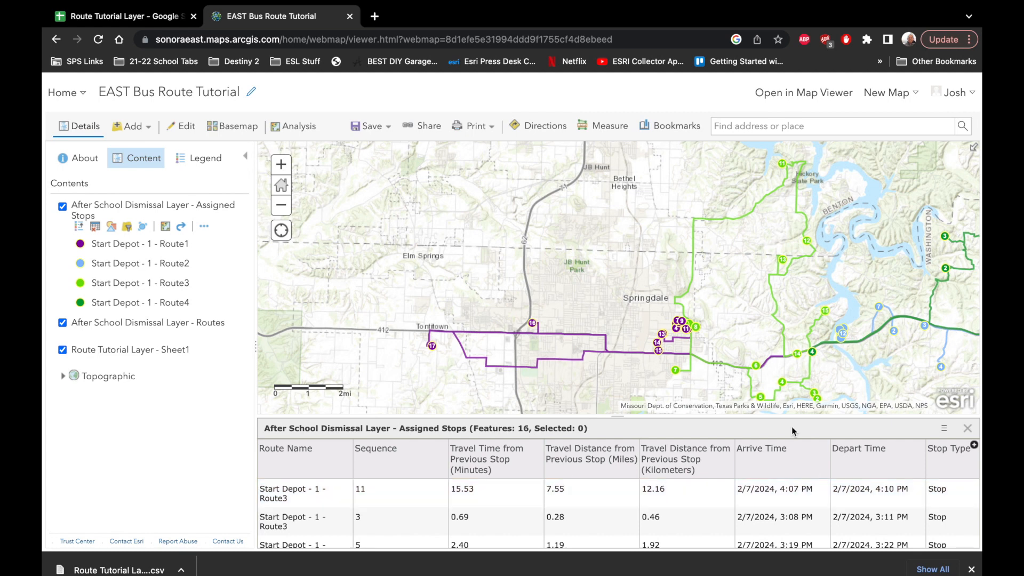
drag(781, 419, 778, 311)
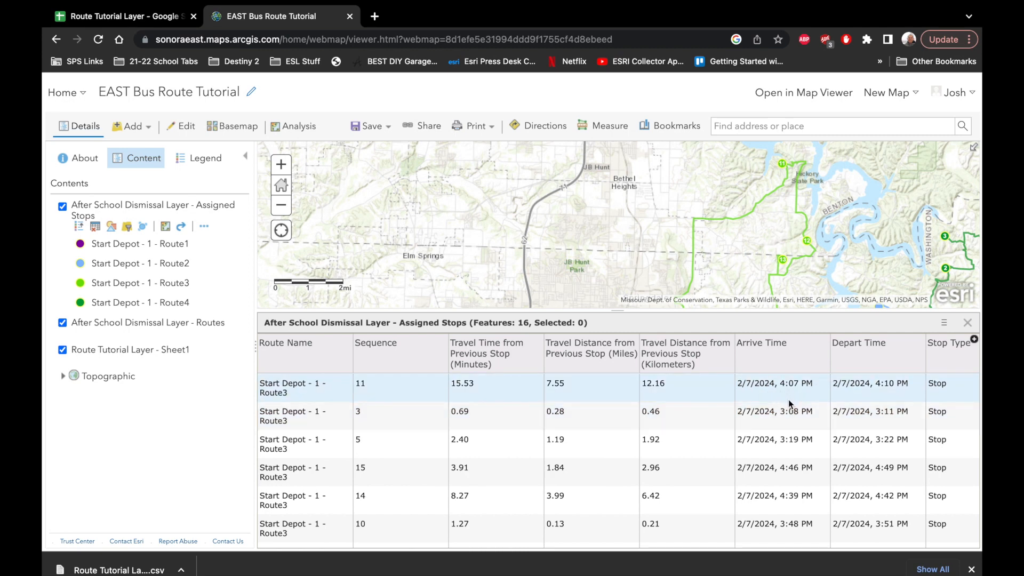
click(786, 360)
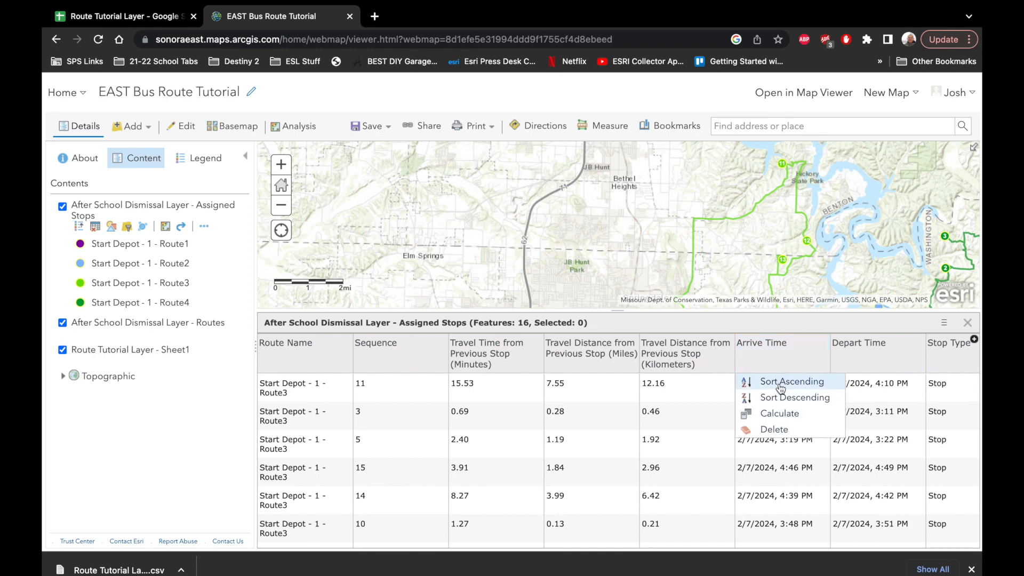
click(782, 383)
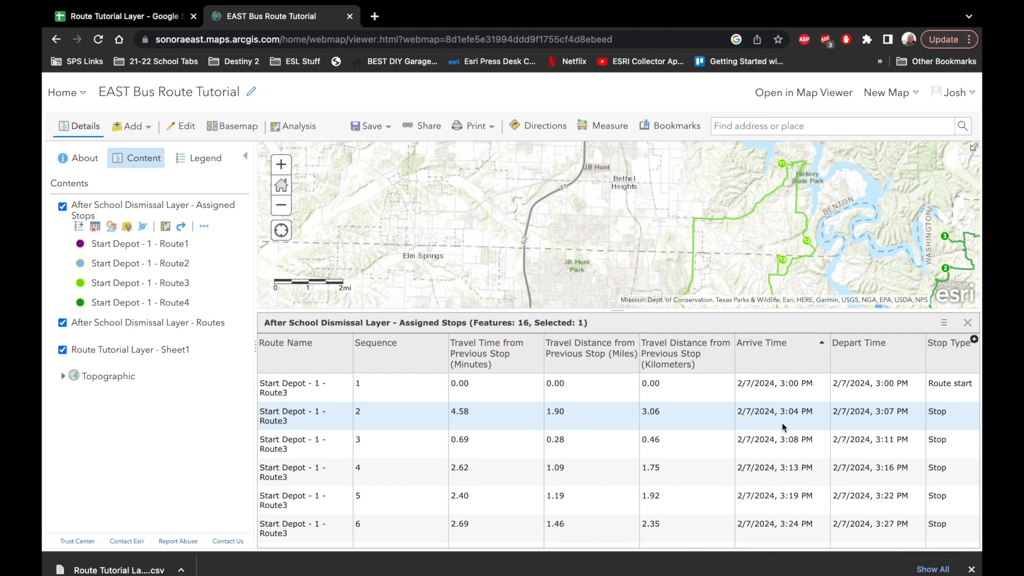
- Locate Route3's stops 2, 3 and 4 on the map from their table records, and close the table
click(337, 403)
drag(517, 110, 294, 146)
drag(589, 240, 756, 207)
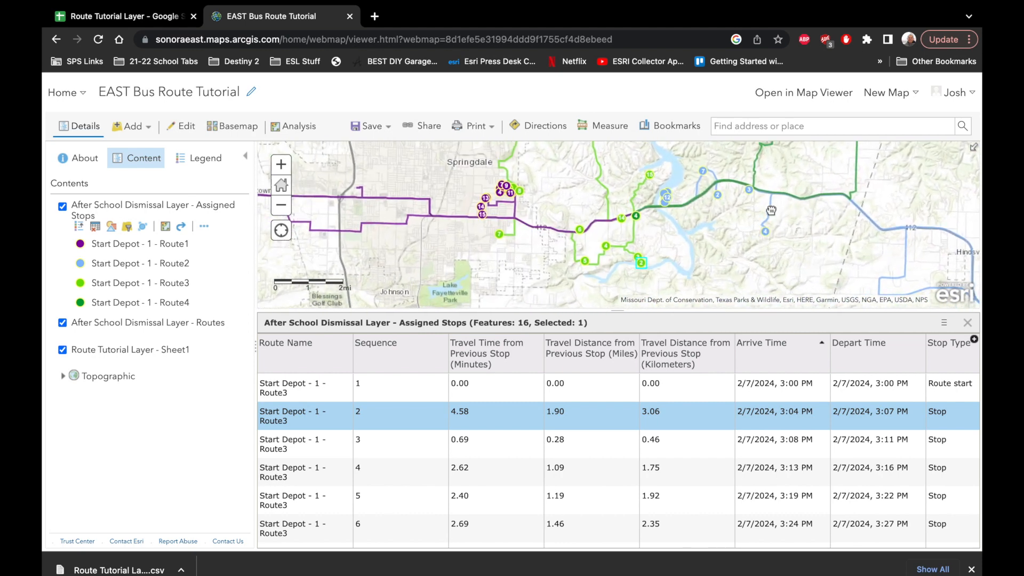
click(290, 440)
click(294, 476)
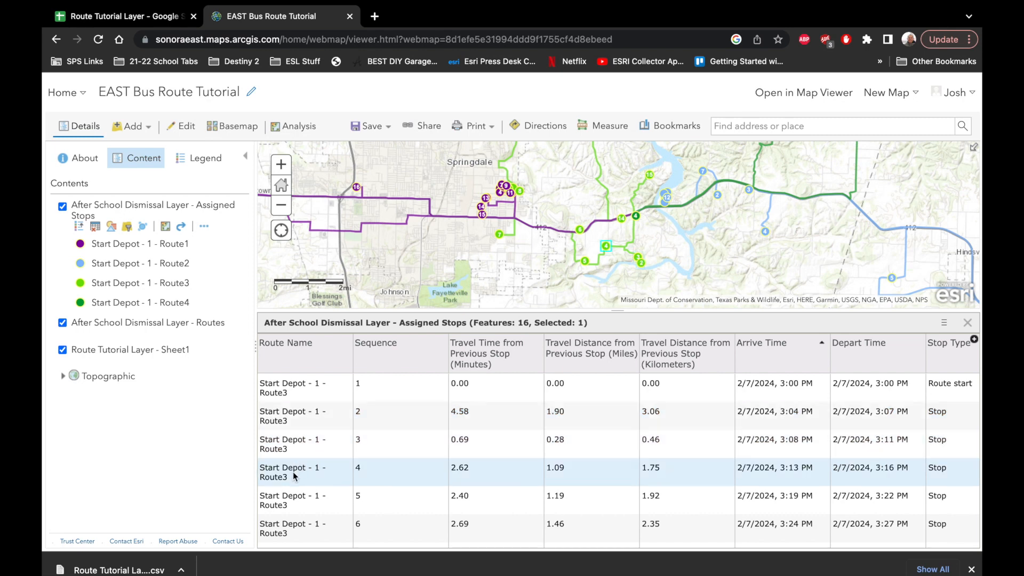
click(968, 323)
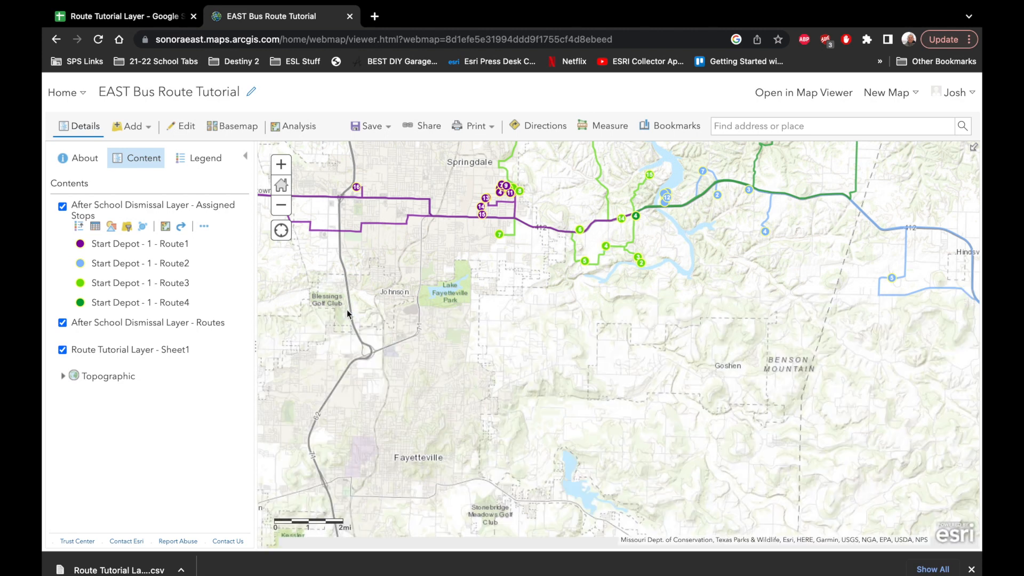
- Expand the Routes layer's legend and examine Route1's full summary on the map, down to its start and end times
mouse_move(140, 333)
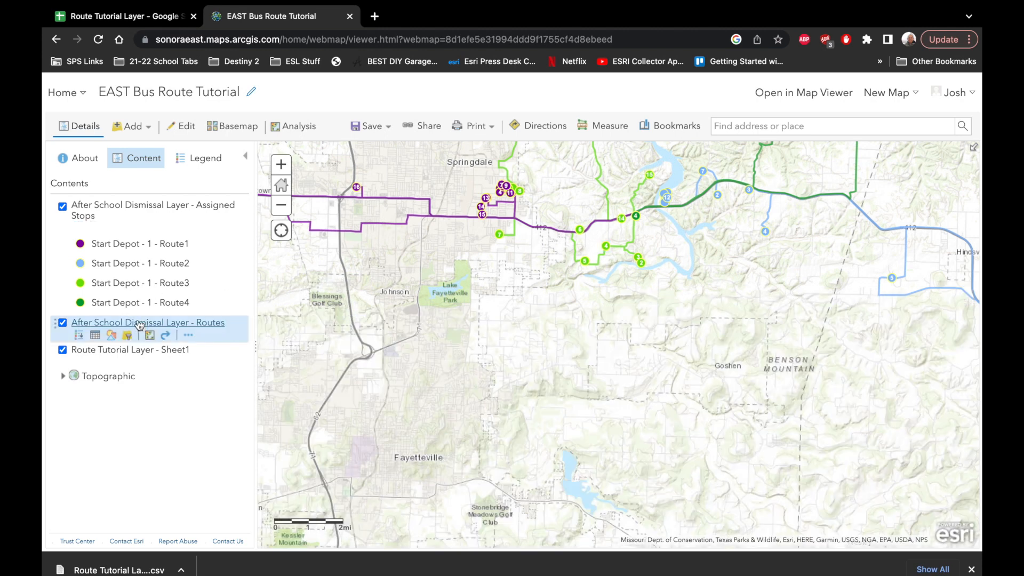
click(140, 323)
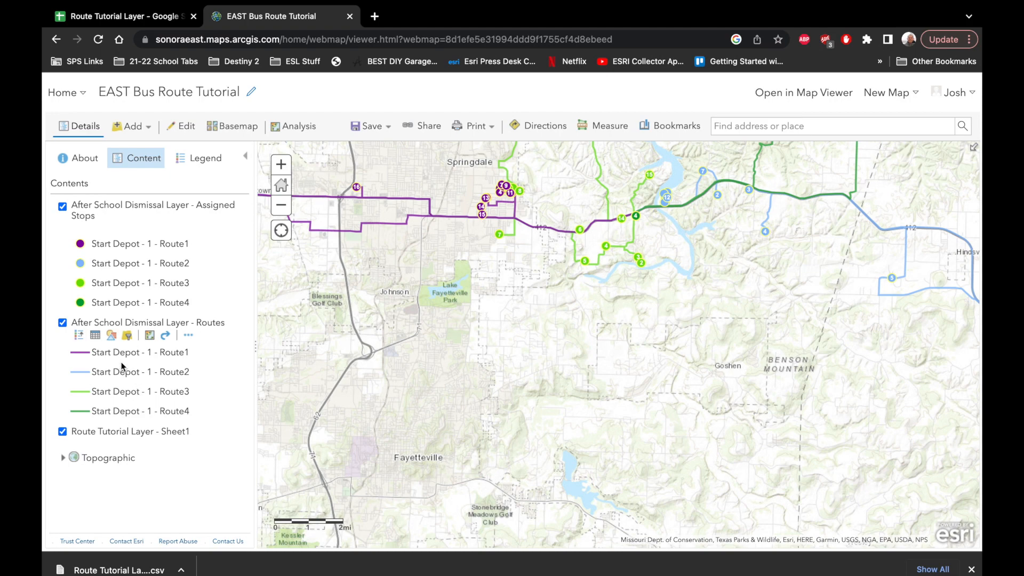
click(420, 215)
drag(279, 370, 405, 434)
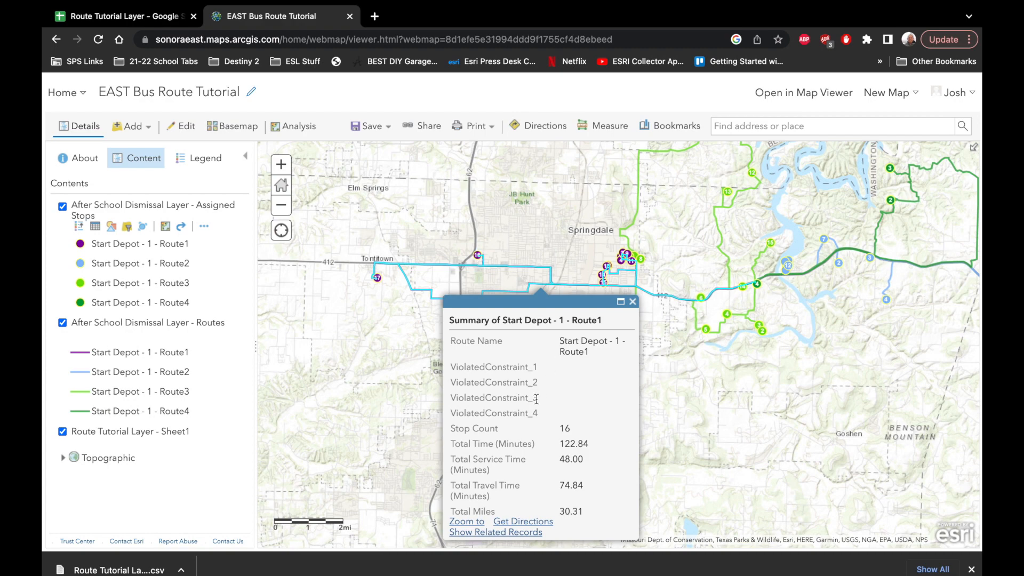
scroll(536, 399, down, 2)
scroll(536, 398, down, 1)
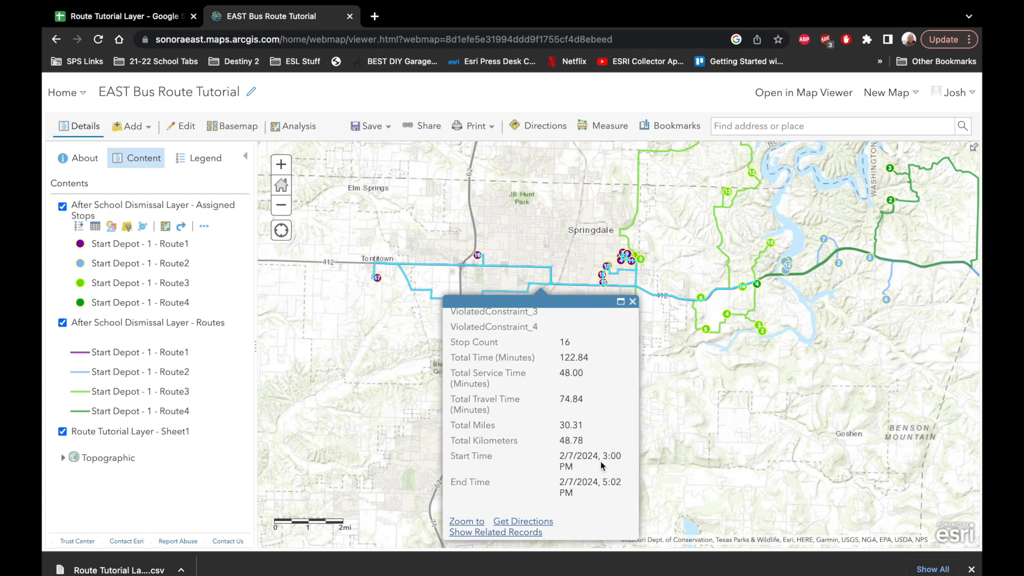
- Get driving directions from the Route1 summary, with the current location as the destination, and display the route options
click(518, 526)
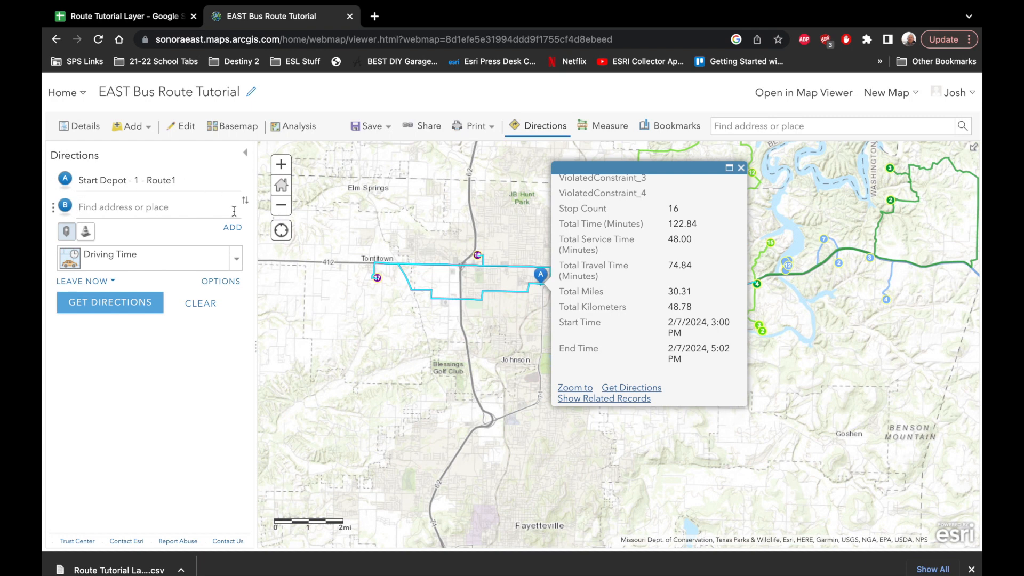
click(124, 307)
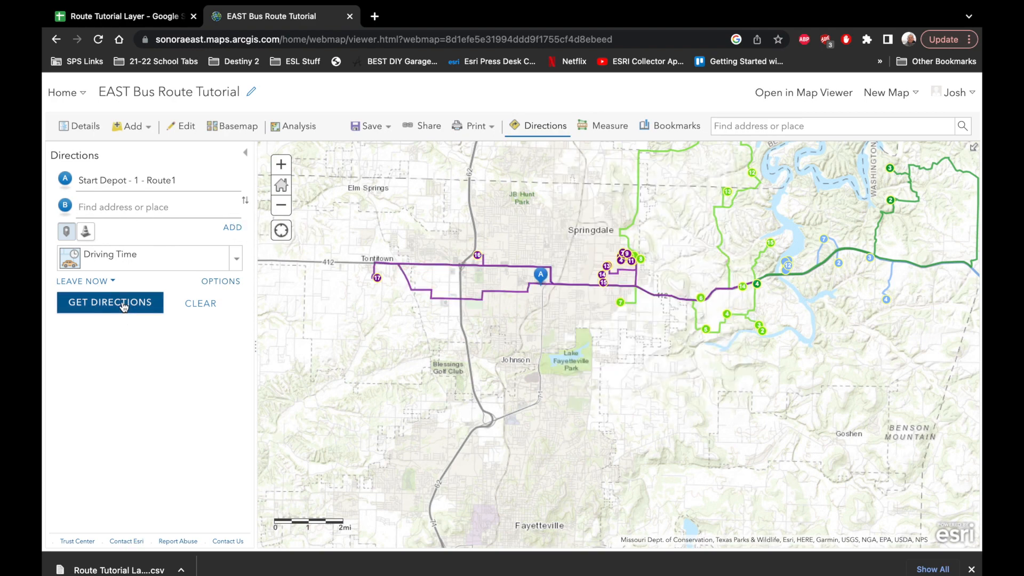
click(111, 283)
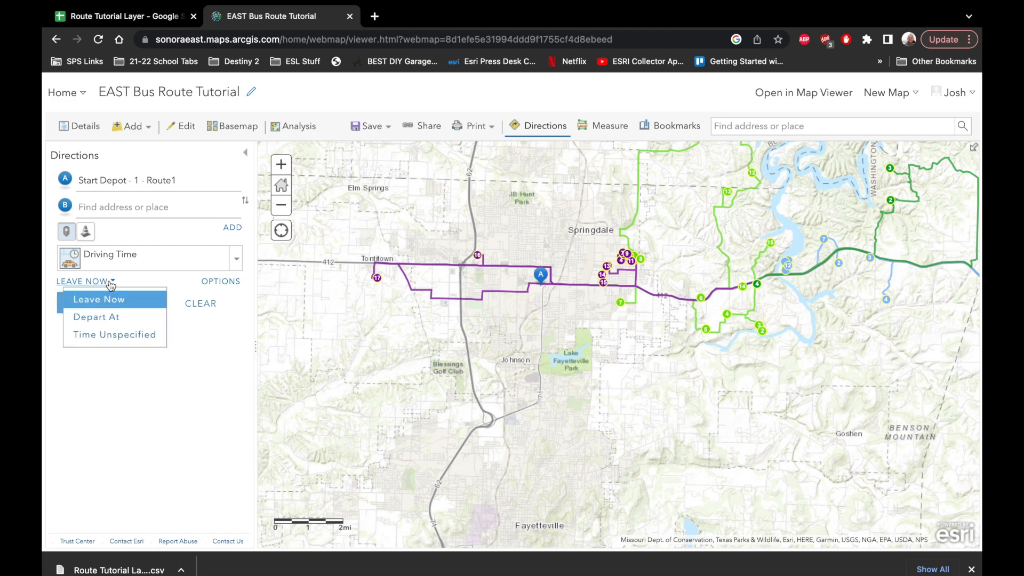
click(227, 283)
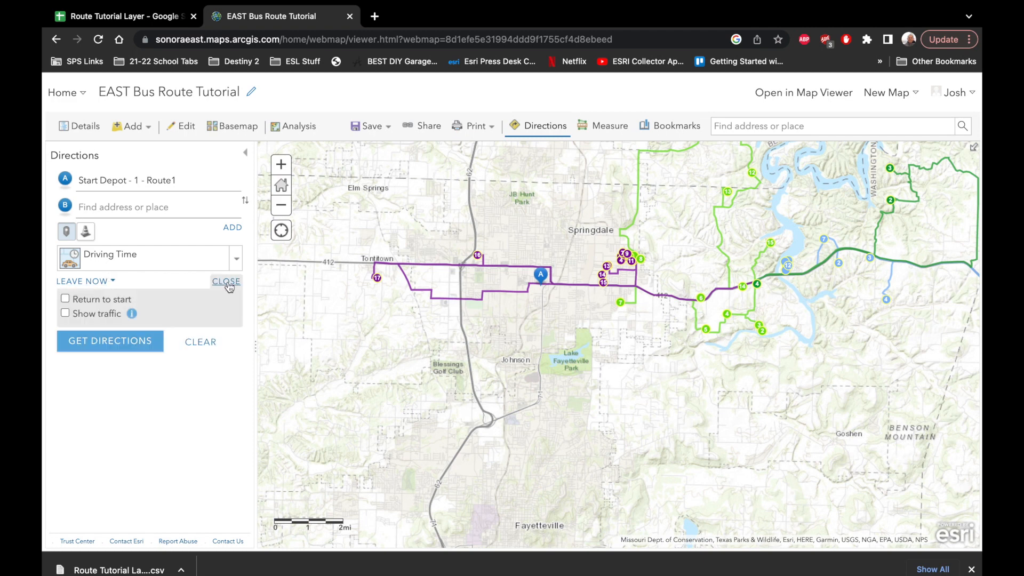
click(164, 205)
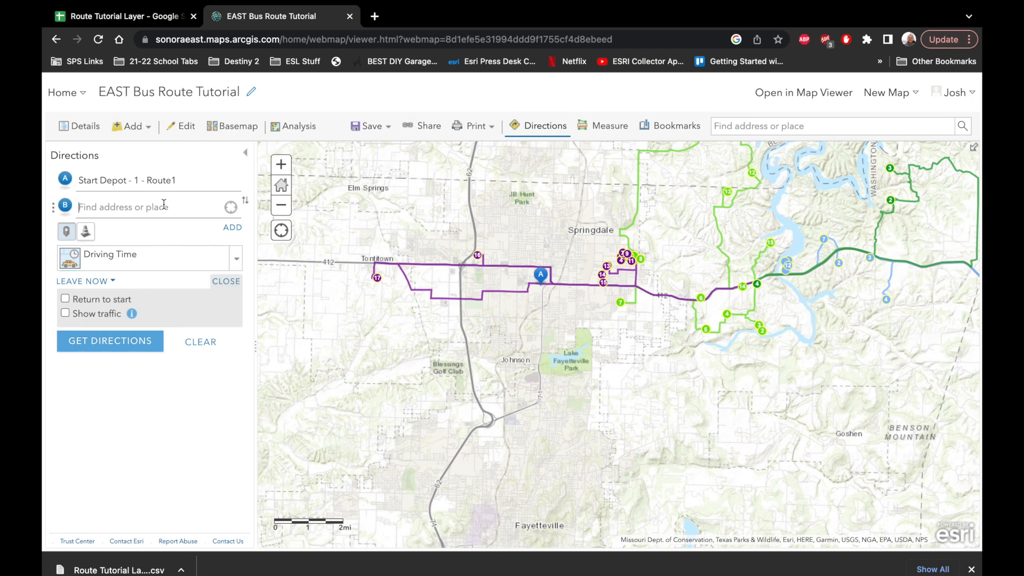
click(231, 208)
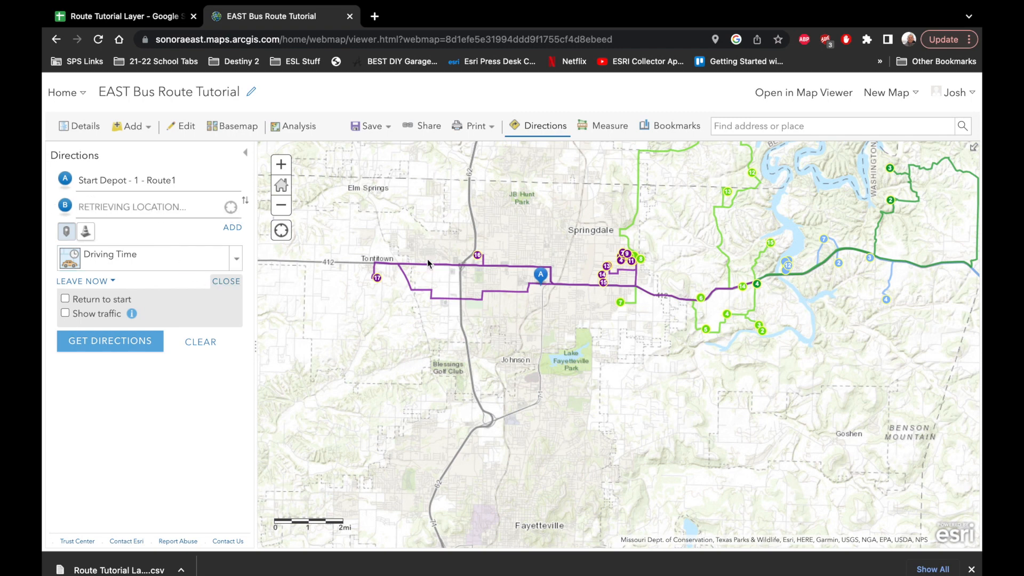
click(563, 306)
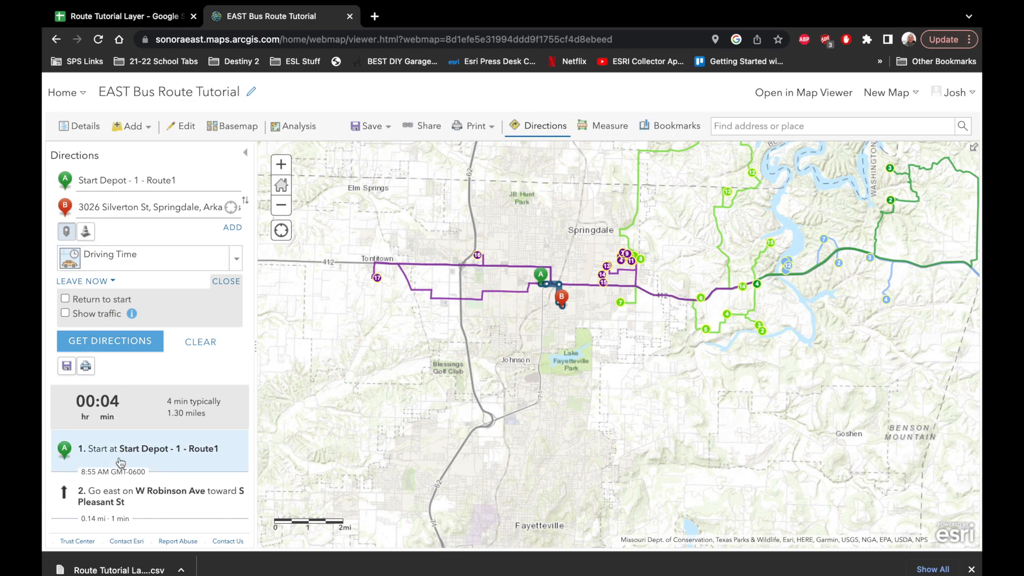
- Read through the turn-by-turn driving directions to the destination and clear the calculated route from the map
scroll(118, 471, down, 2)
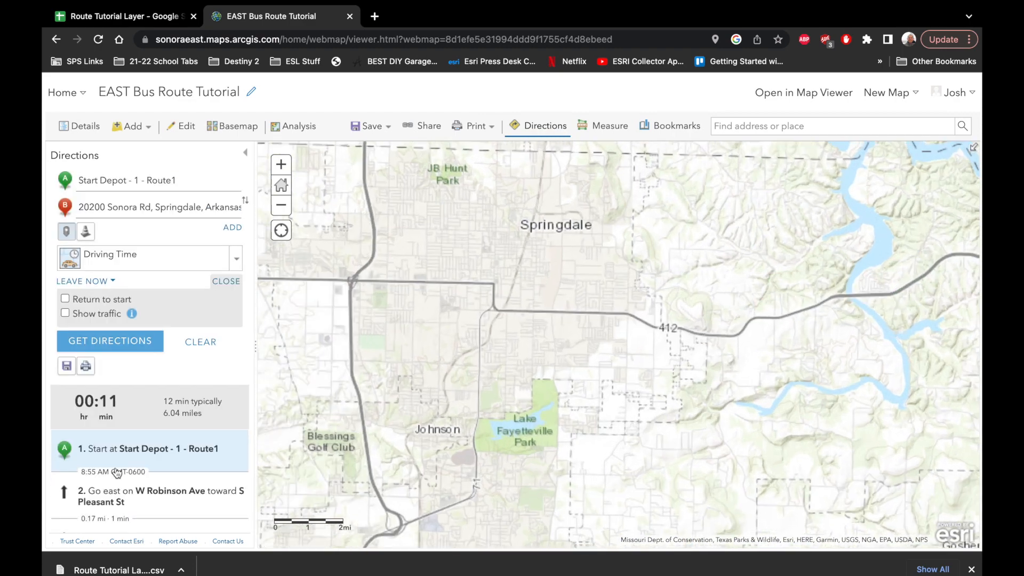
scroll(123, 458, down, 2)
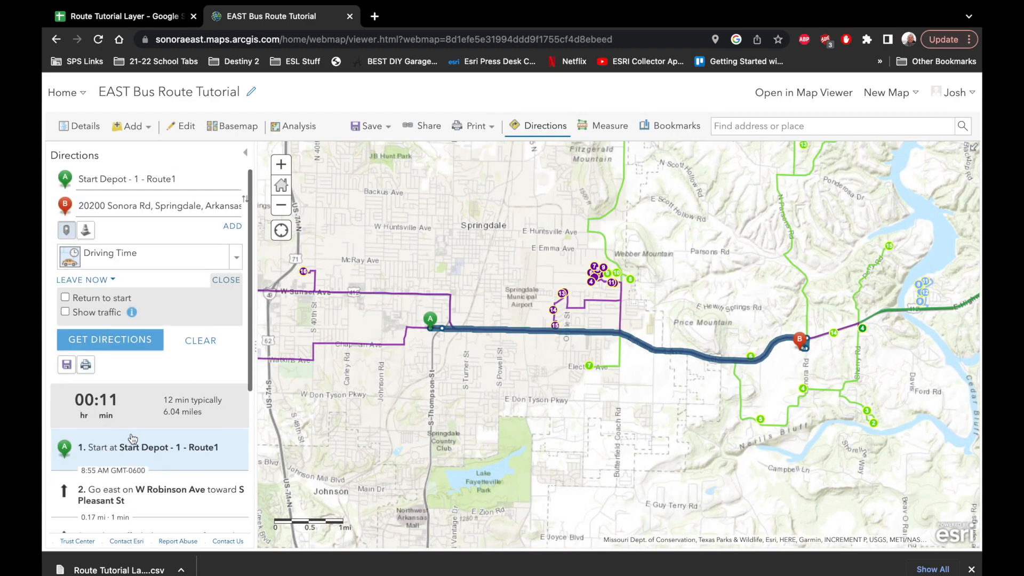
scroll(133, 438, down, 4)
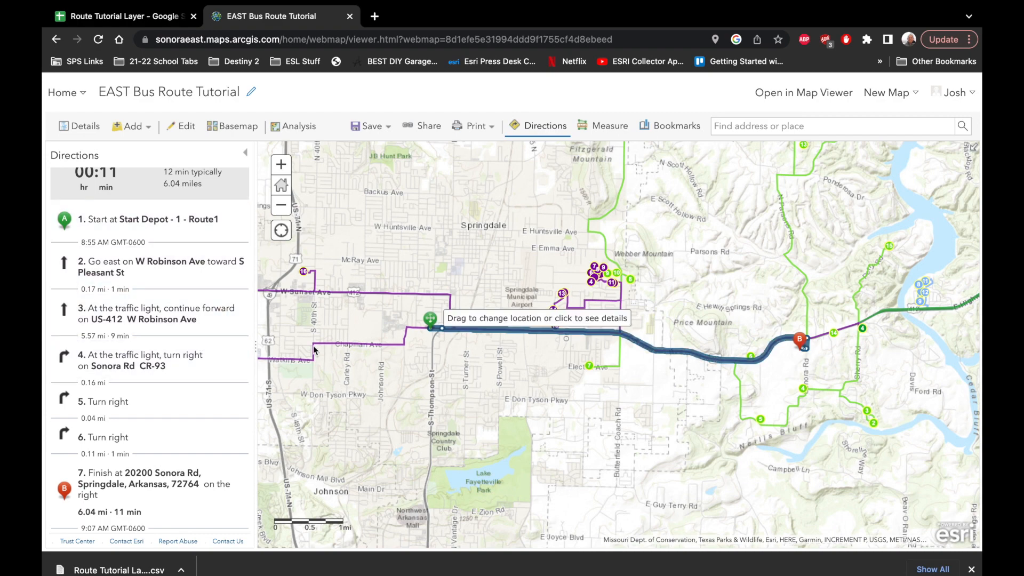
scroll(170, 287, up, 4)
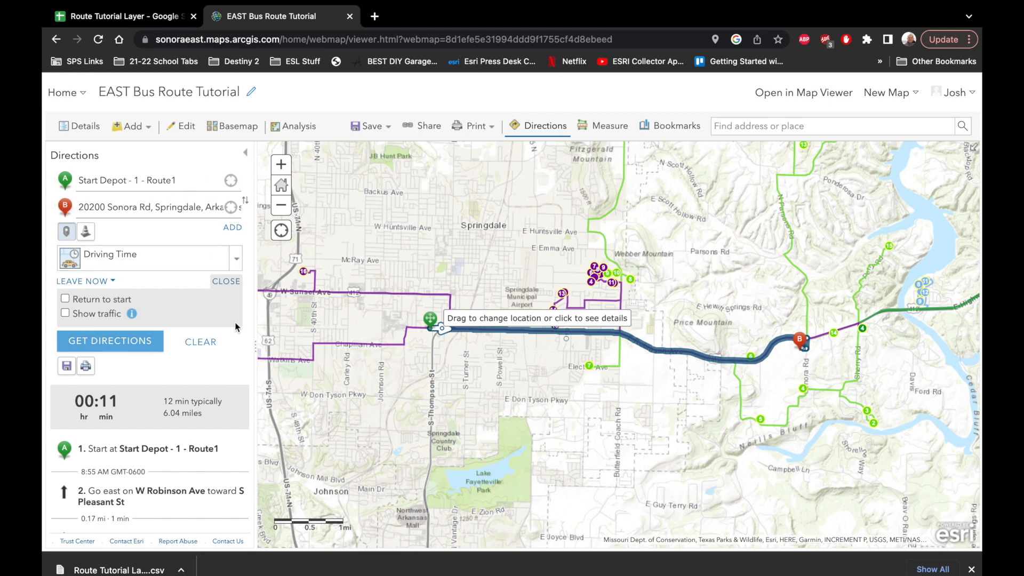
click(200, 343)
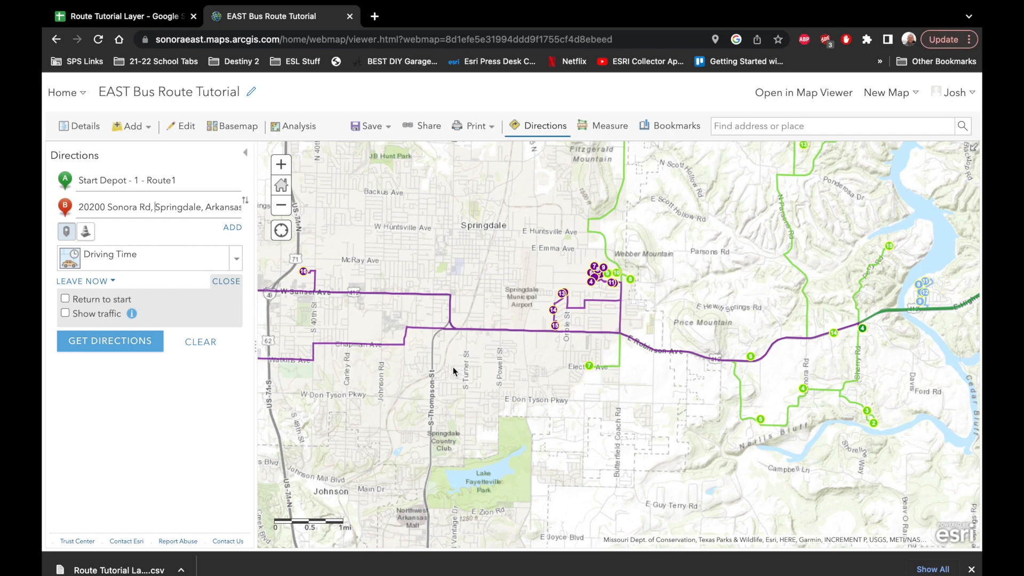
scroll(452, 367, up, 2)
scroll(453, 367, down, 5)
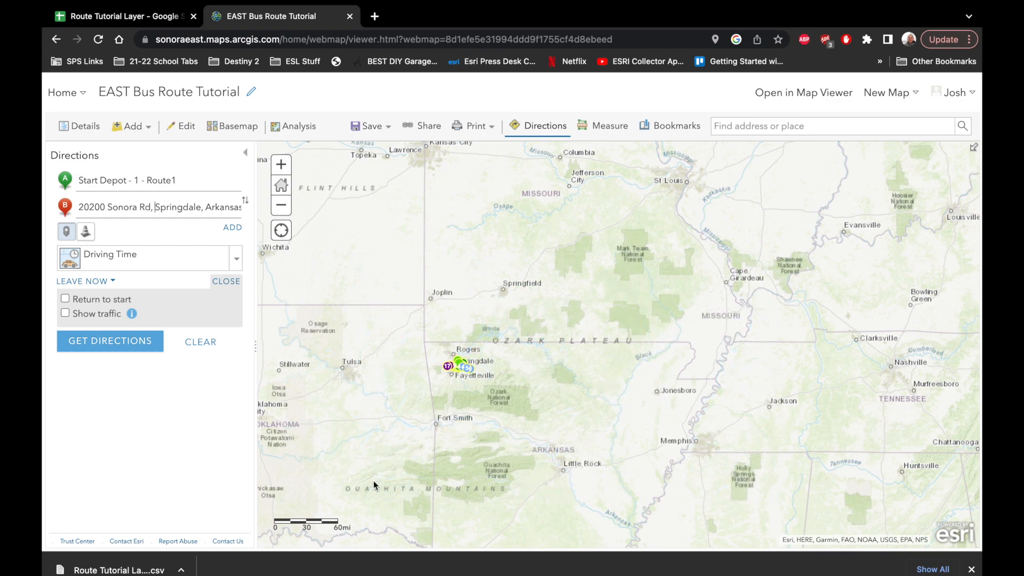
mouse_move(637, 5)
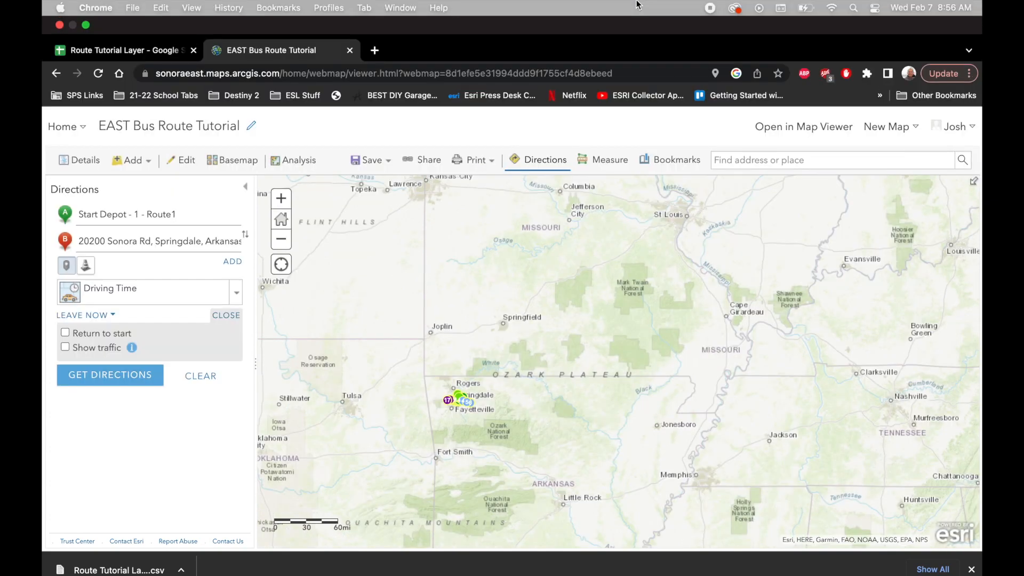